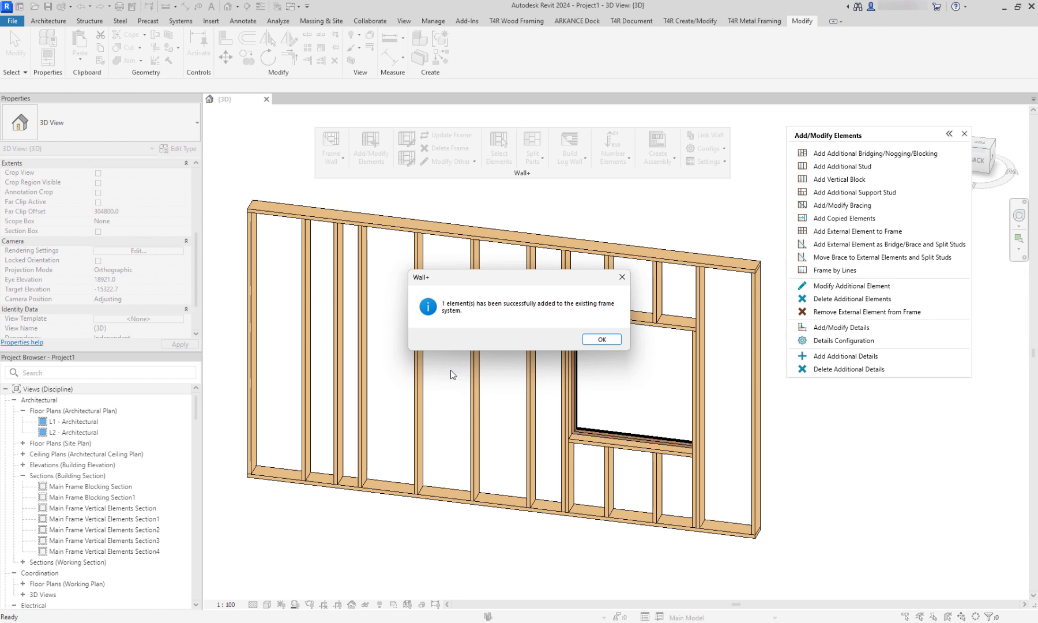
# Use All Frame Elements to select every member of the timber wall frame for inspection, and clear the selection.
pyautogui.click(602, 340)
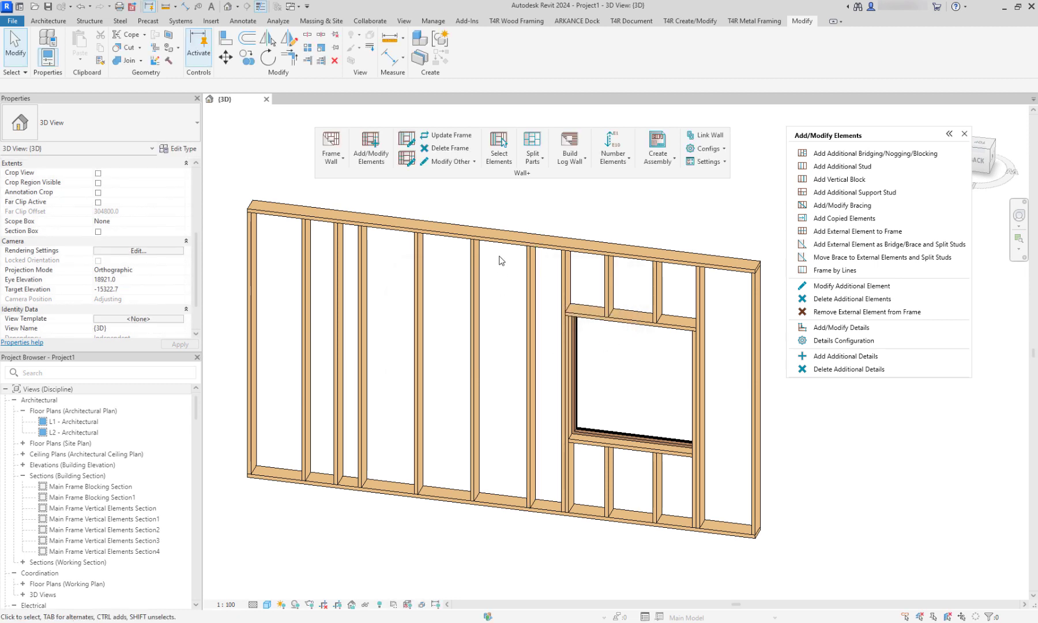
pyautogui.click(499, 154)
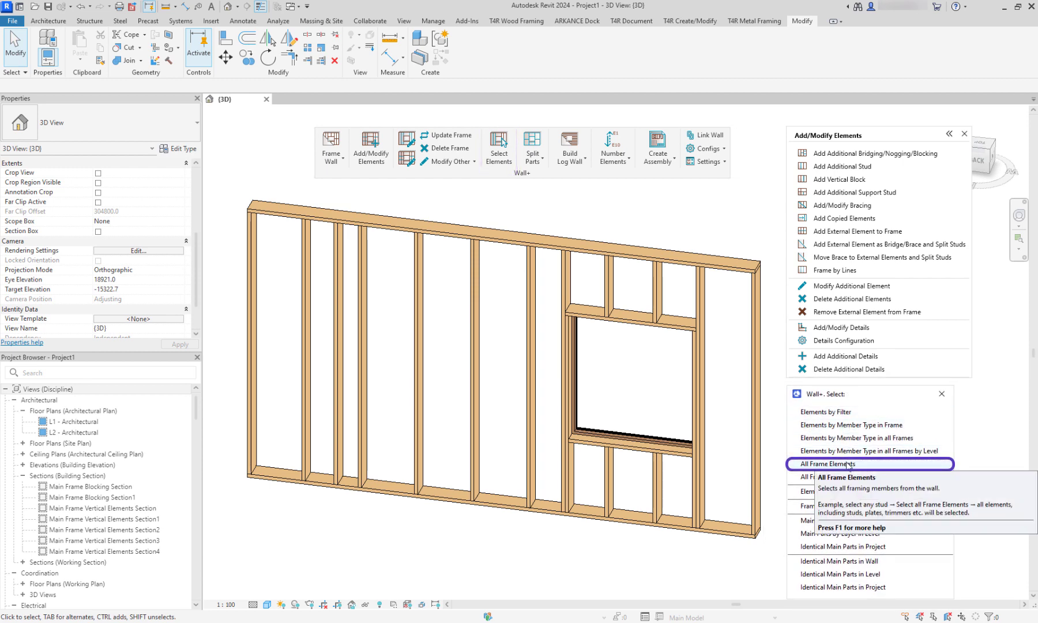
pyautogui.click(848, 465)
pyautogui.click(701, 481)
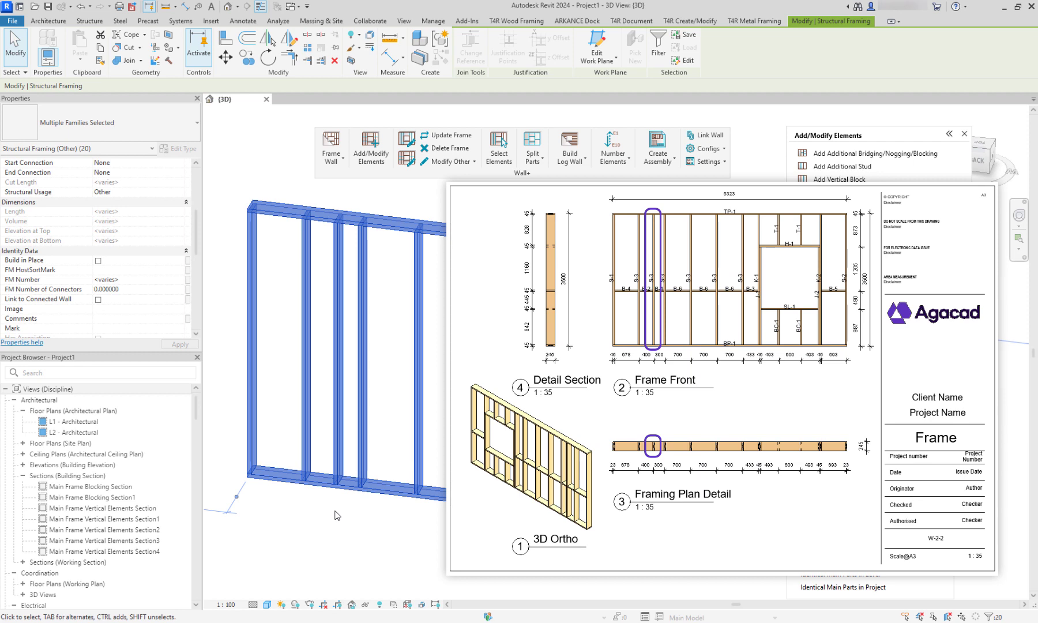
pyautogui.click(335, 511)
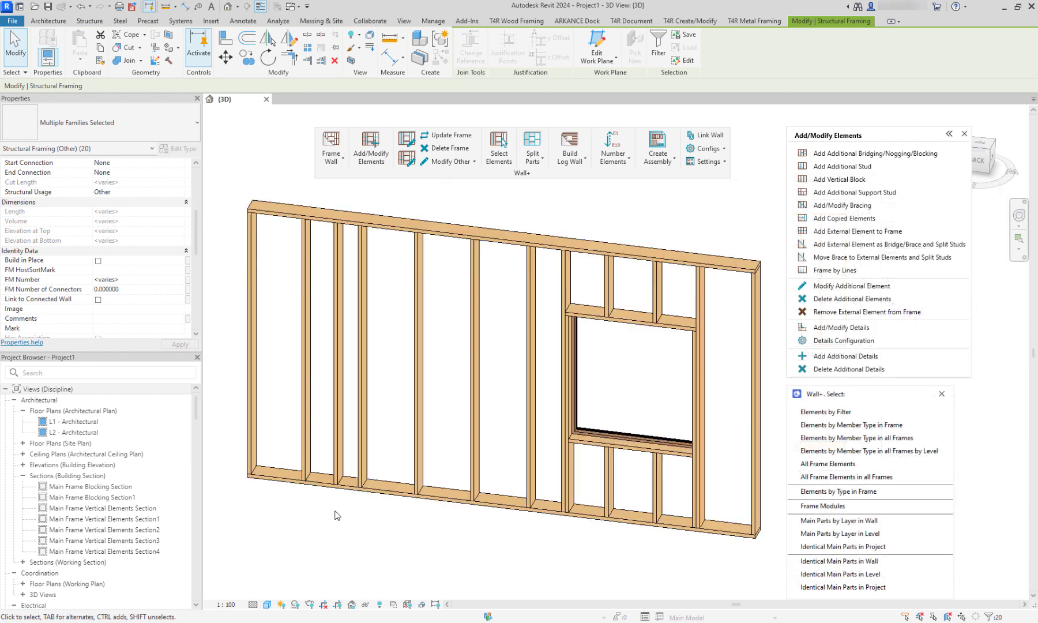
# Copy the fifth stud from the frame's blank end into the middle of the bay towards the window.
pyautogui.click(251, 63)
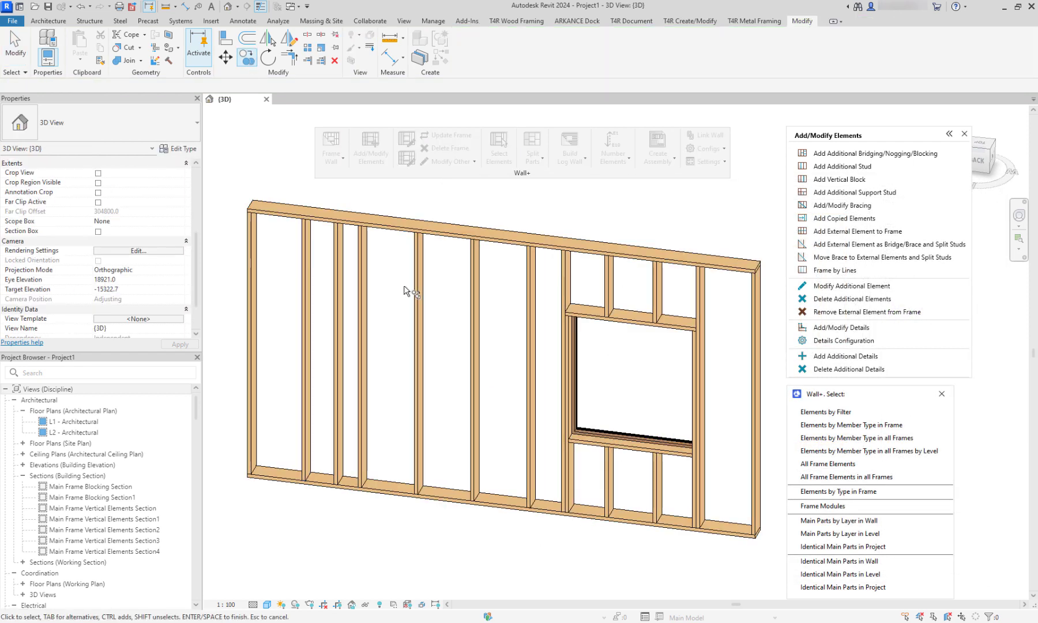
pyautogui.click(426, 458)
pyautogui.press('Return')
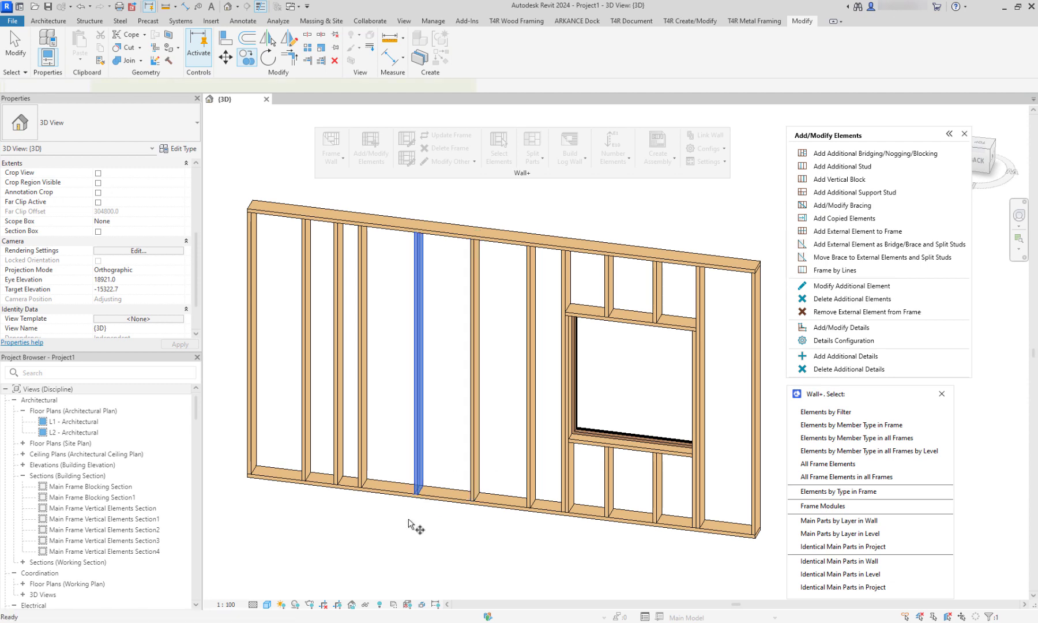
pyautogui.click(415, 522)
pyautogui.click(442, 523)
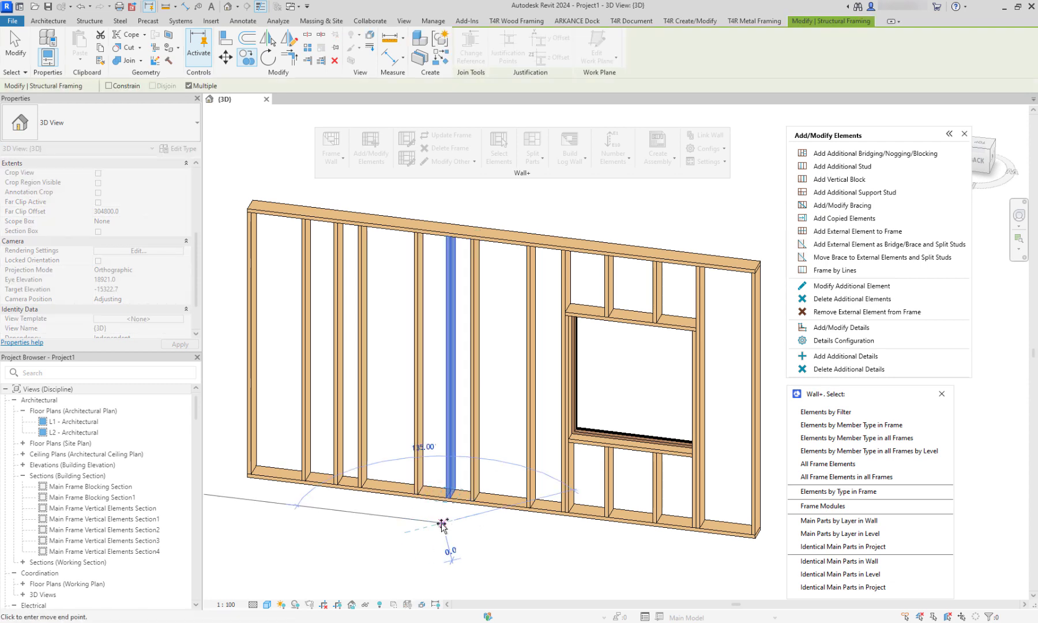
pyautogui.press('Escape')
pyautogui.press('Escape')
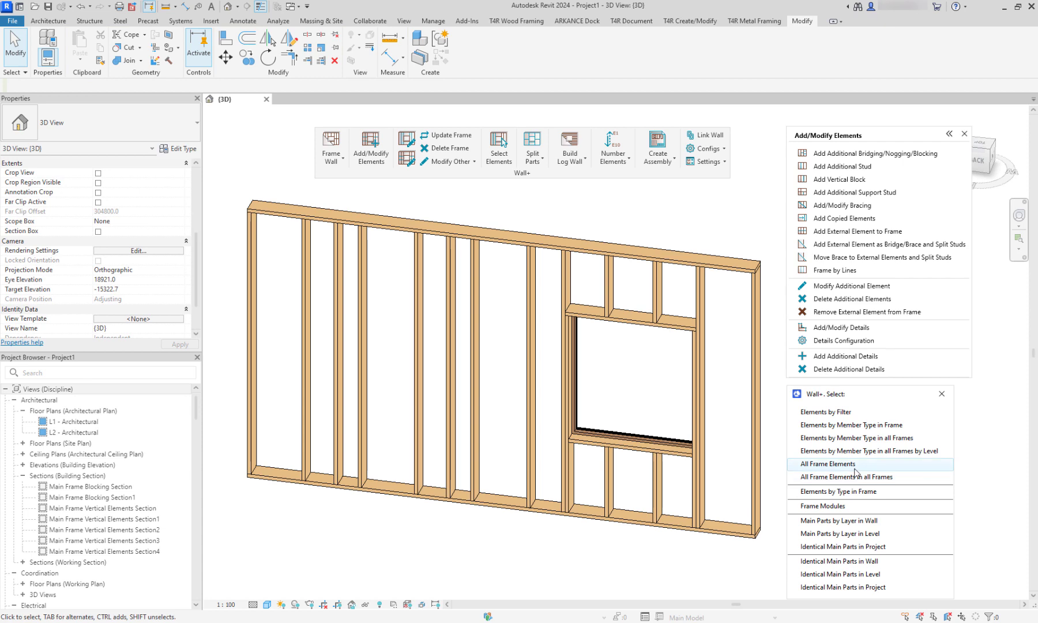
# Select all frame elements again to check whether the copied stud belongs to the frame.
pyautogui.click(856, 465)
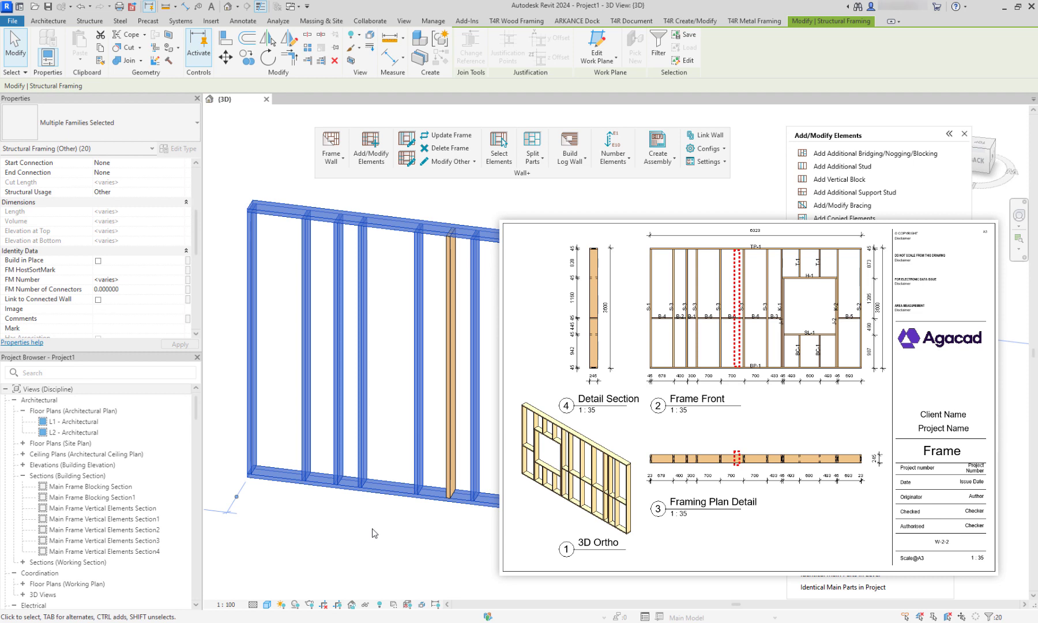
pyautogui.press('Escape')
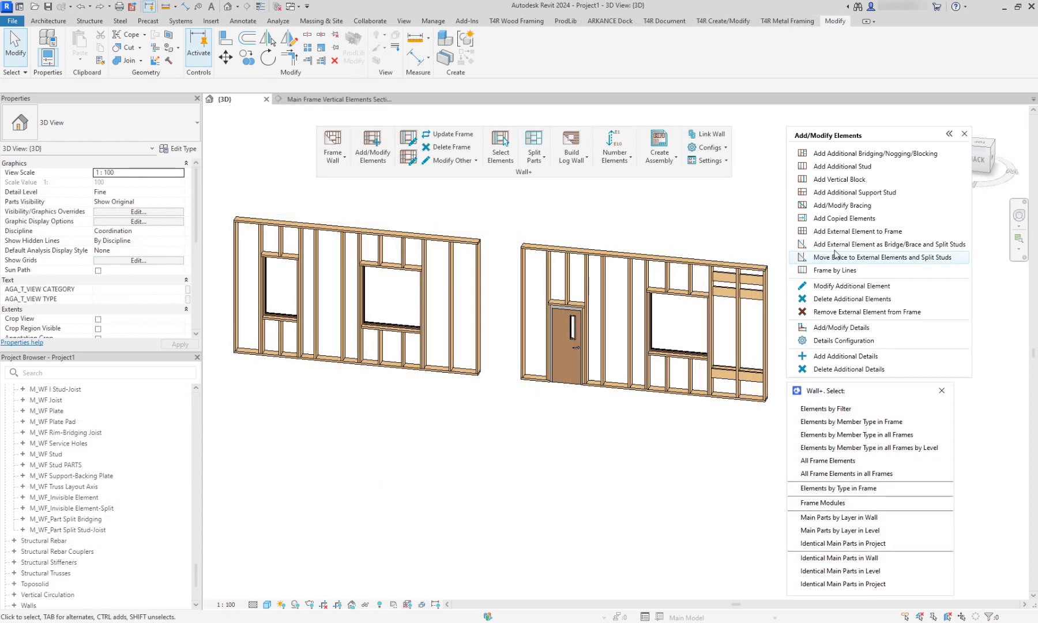
# In the section view, copy the upper blocking plate beside the second frame's window 2800 mm into the bay near the door.
pyautogui.click(933, 231)
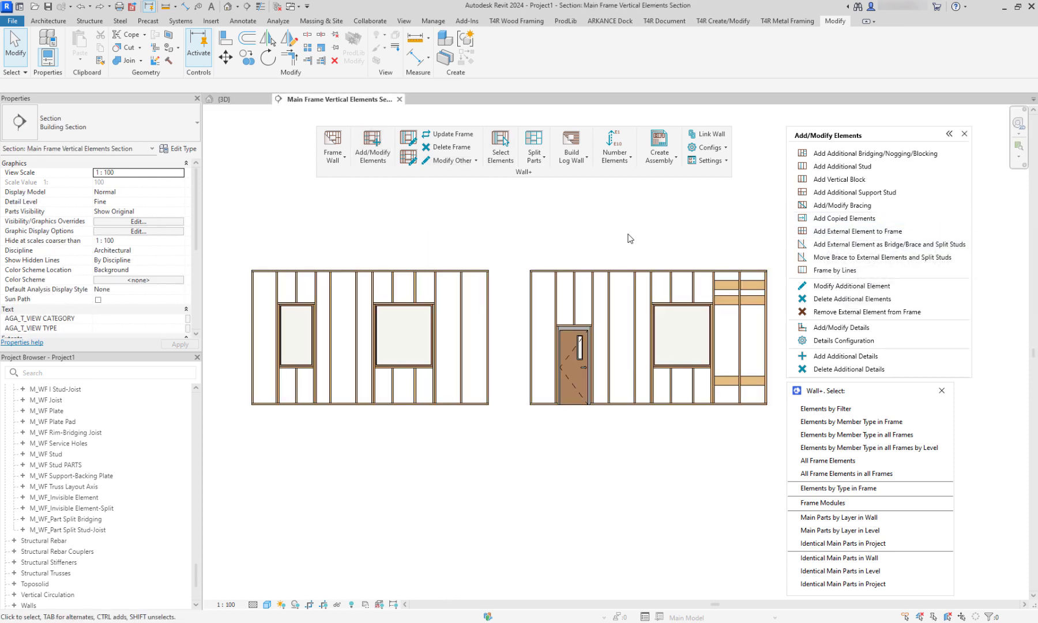
pyautogui.click(722, 289)
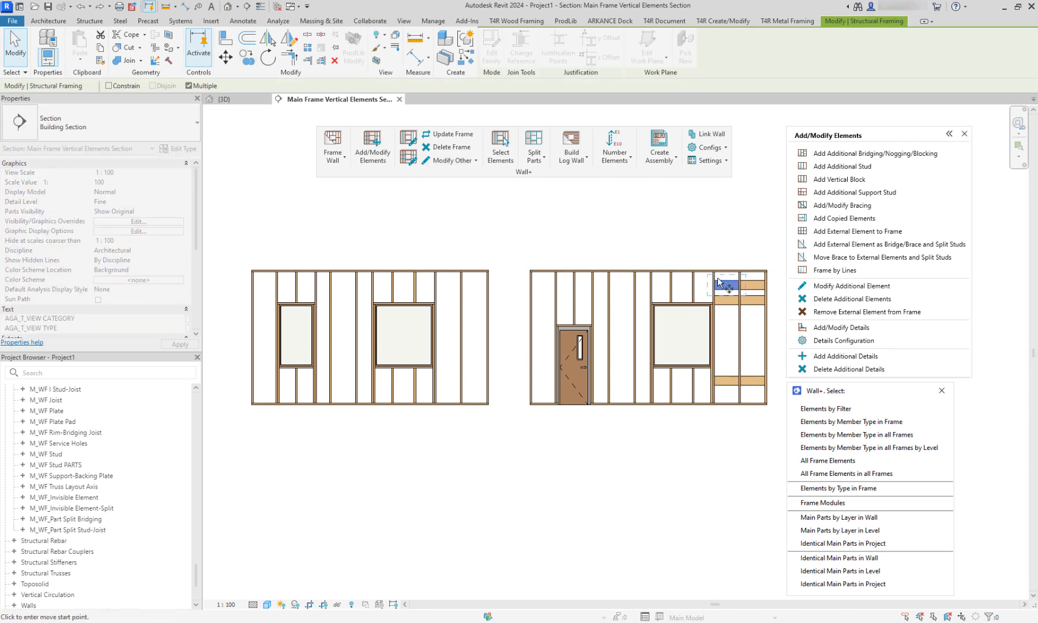
pyautogui.click(747, 328)
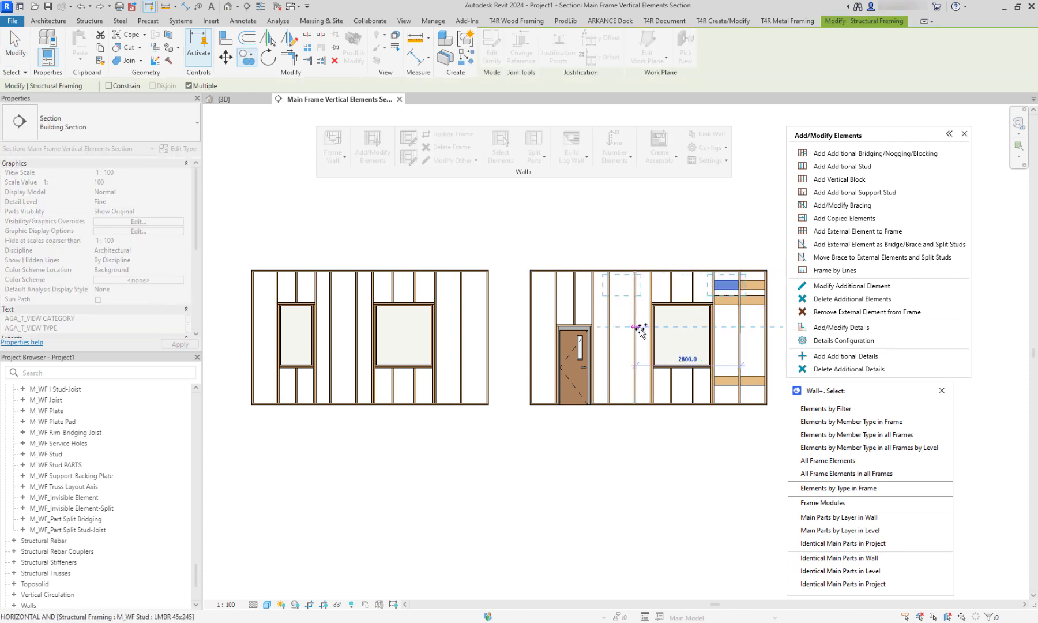
pyautogui.click(640, 330)
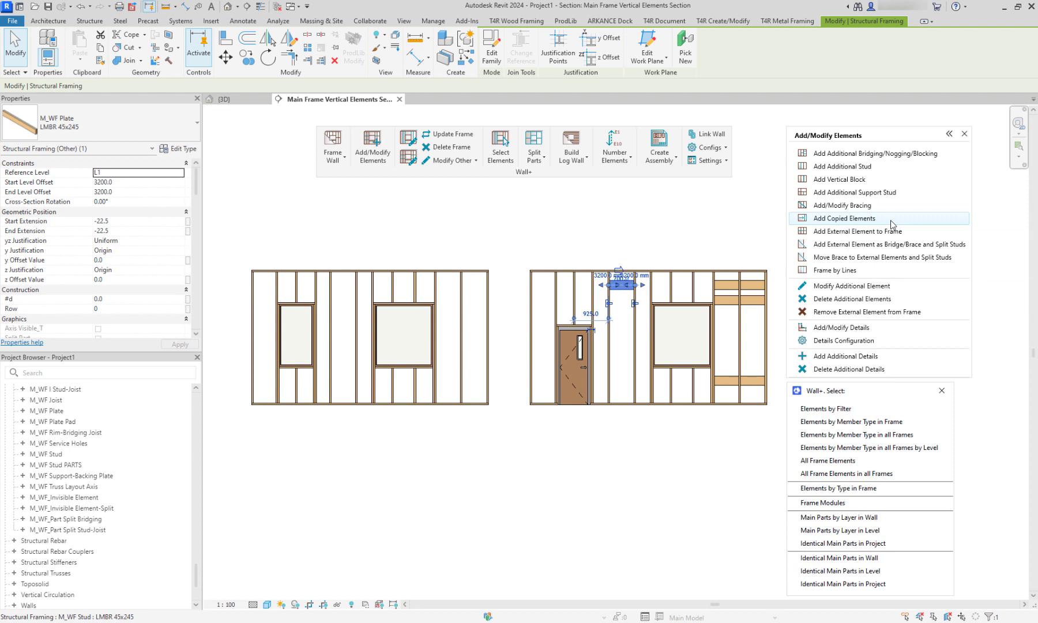
pyautogui.click(706, 233)
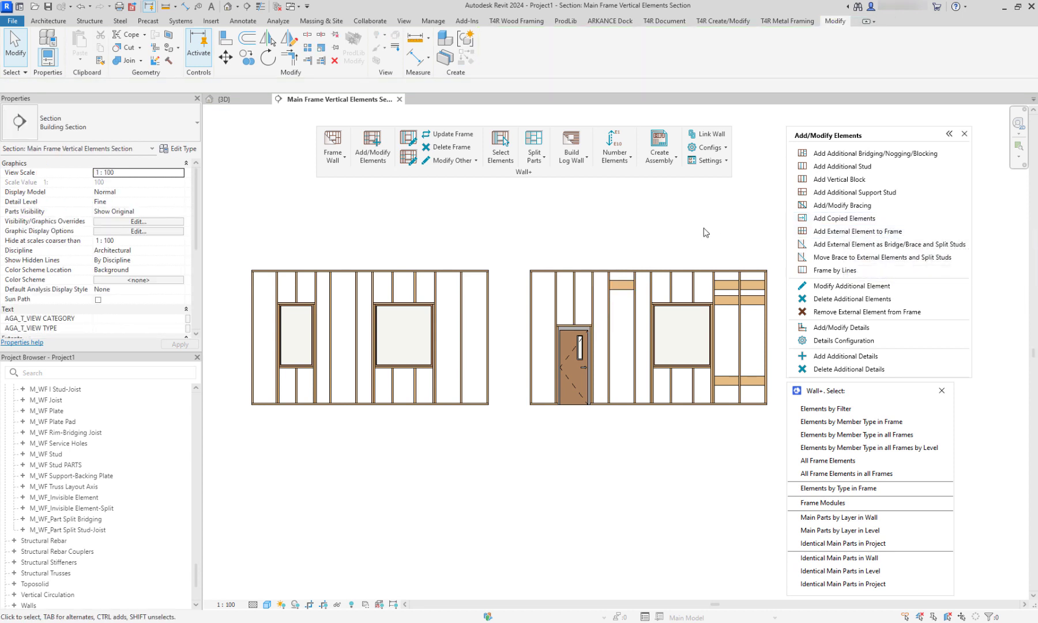
# Copy all the blocking plates and studs in the door frame's end bays to the matching end bays of the two-window frame.
pyautogui.moveTo(704, 252); pyautogui.dragTo(785, 411)
pyautogui.click(251, 66)
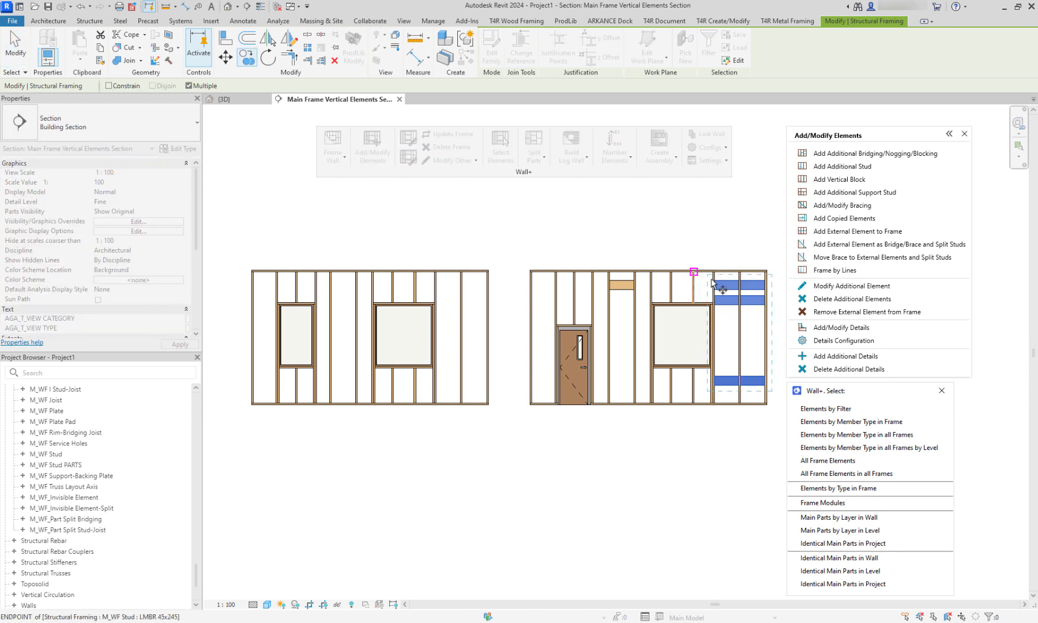
pyautogui.click(767, 337)
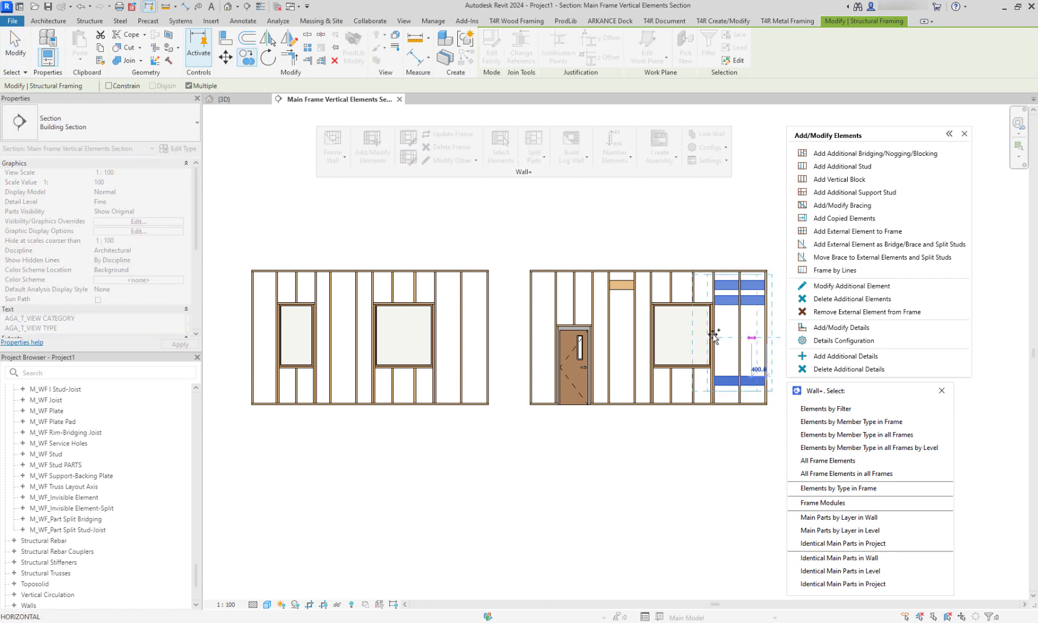
pyautogui.click(487, 337)
pyautogui.press('Escape')
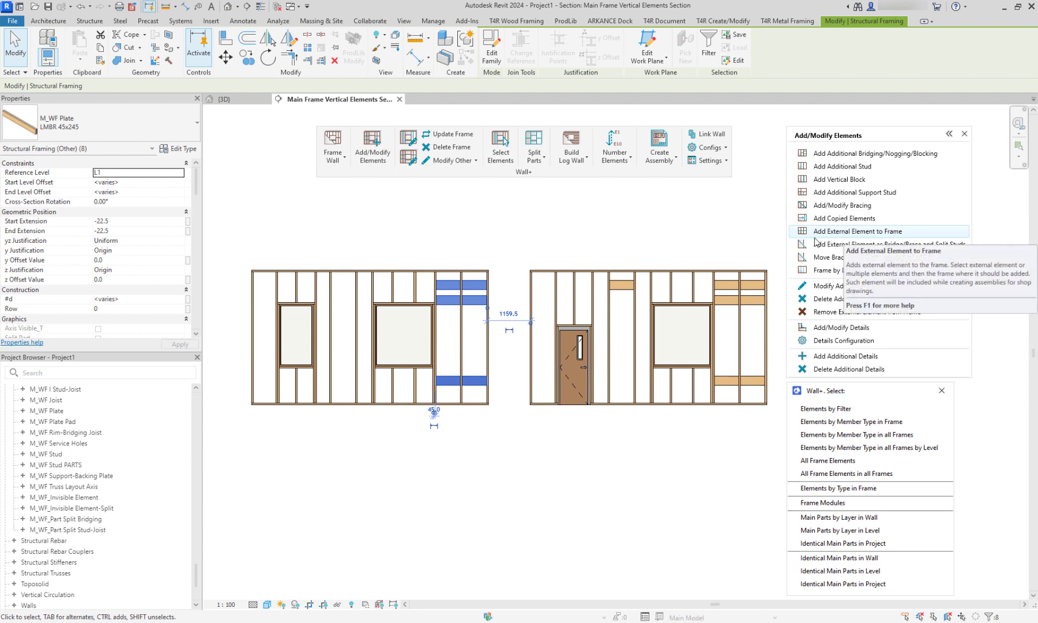
pyautogui.click(542, 248)
pyautogui.moveTo(432, 256); pyautogui.dragTo(502, 399)
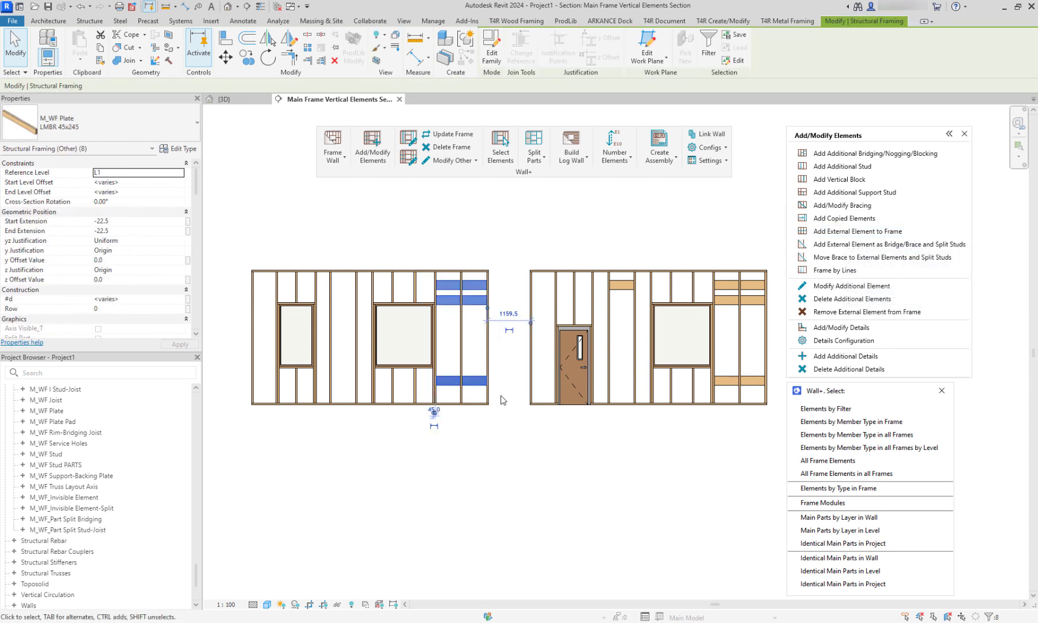
pyautogui.click(502, 399)
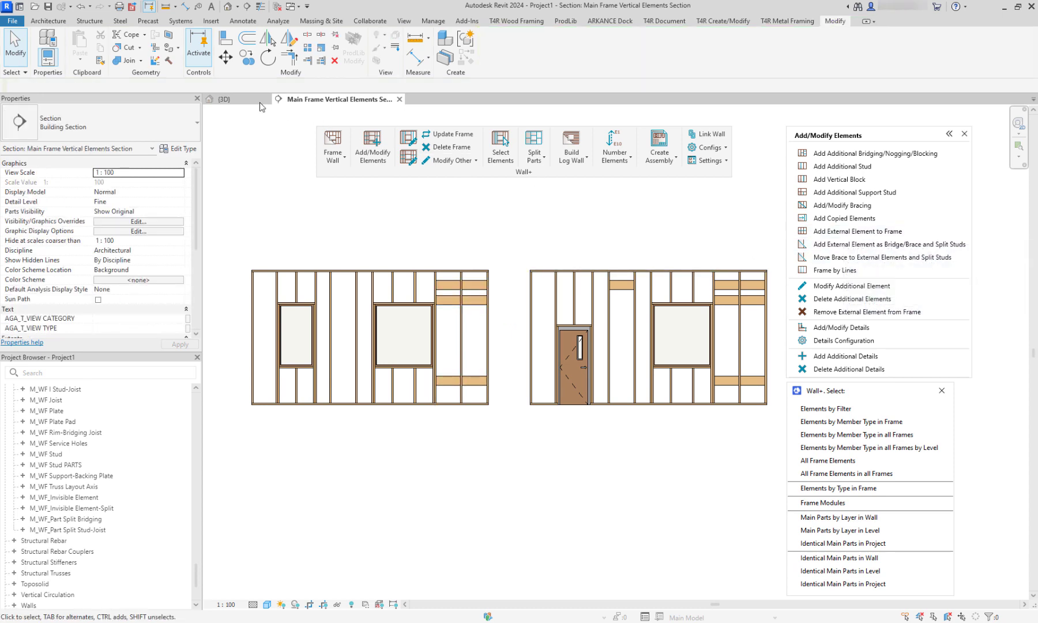
# In the 3D view, add the copied blocking members to the two-window frame with Add External Element to Frame.
pyautogui.hotkey('ctrl', 'Tab')
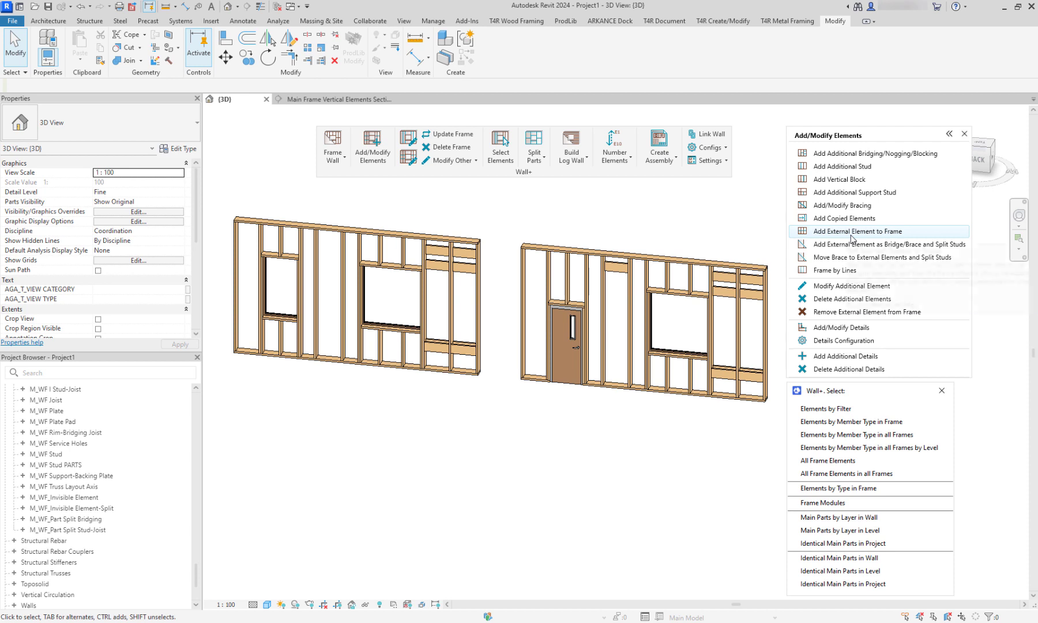
pyautogui.click(851, 233)
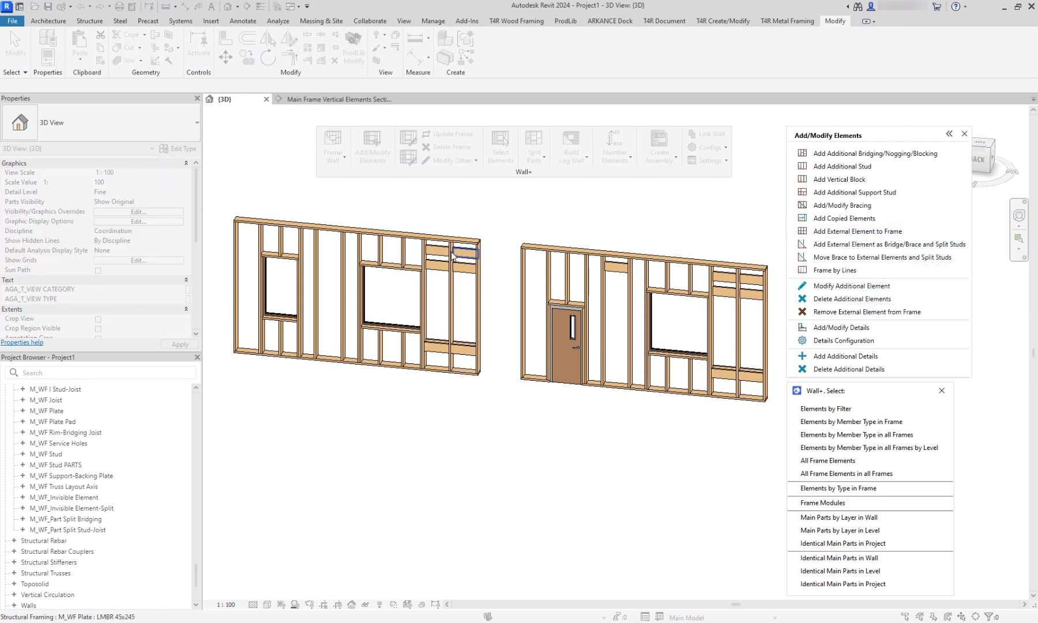
pyautogui.click(476, 315)
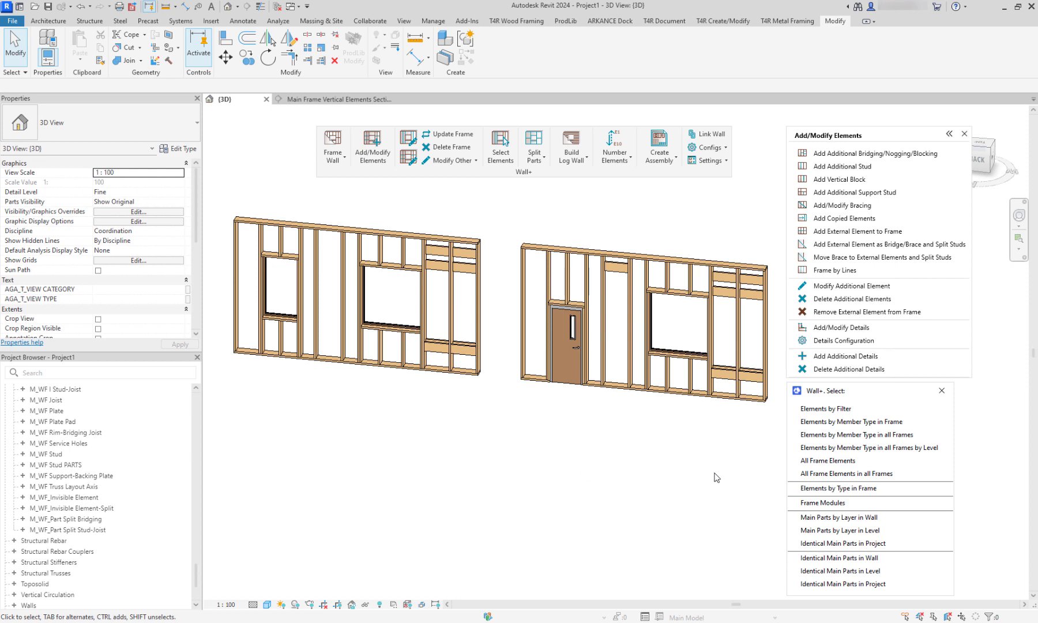
# Select all frame elements of the two-window wall to check that the added blocking is included.
pyautogui.click(887, 463)
pyautogui.click(455, 375)
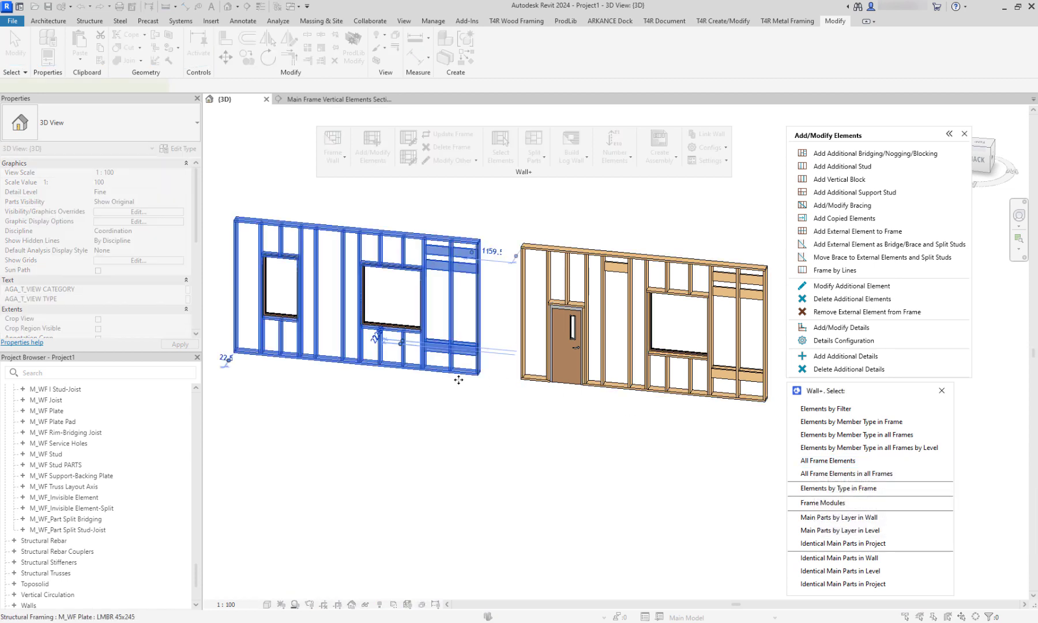
pyautogui.click(476, 422)
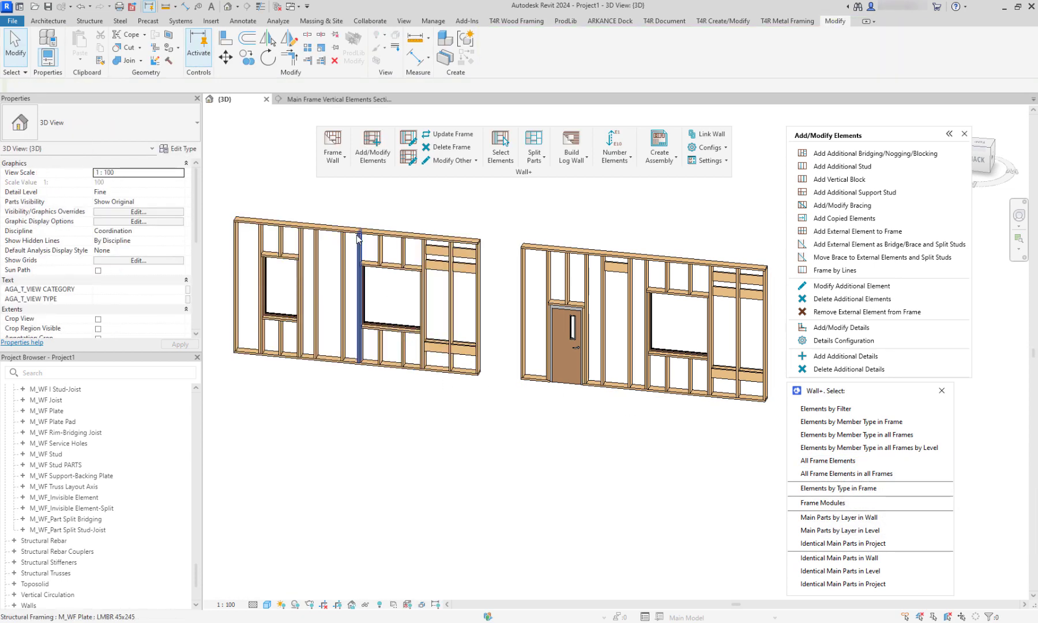
# In the section view, move the two upper blocking plates beside the door frame's window into the bay between the other frame's windows.
pyautogui.click(332, 102)
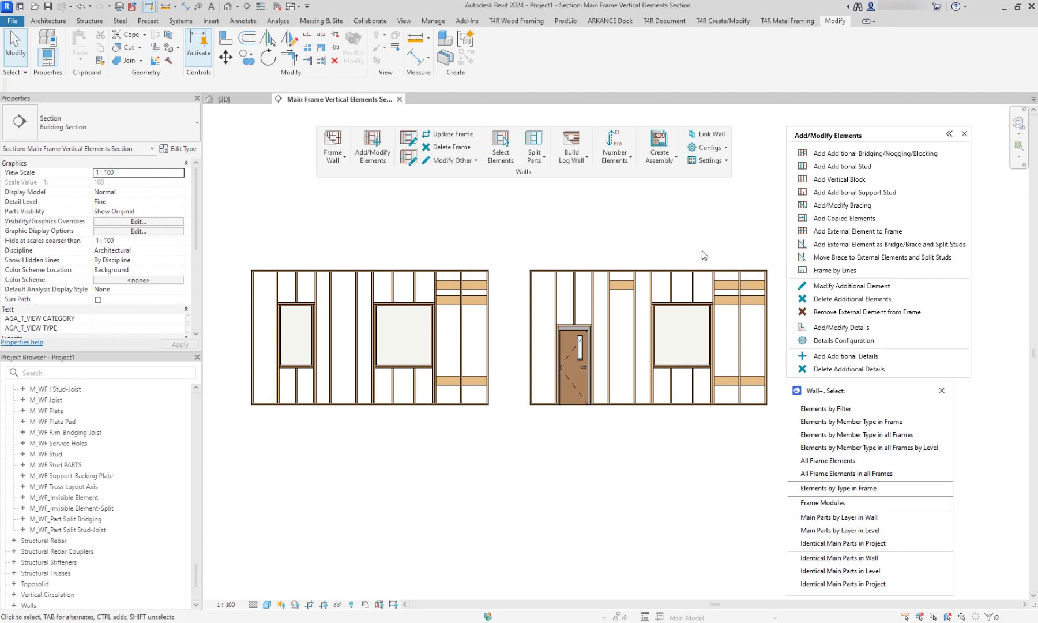
pyautogui.moveTo(700, 252); pyautogui.dragTo(341, 307)
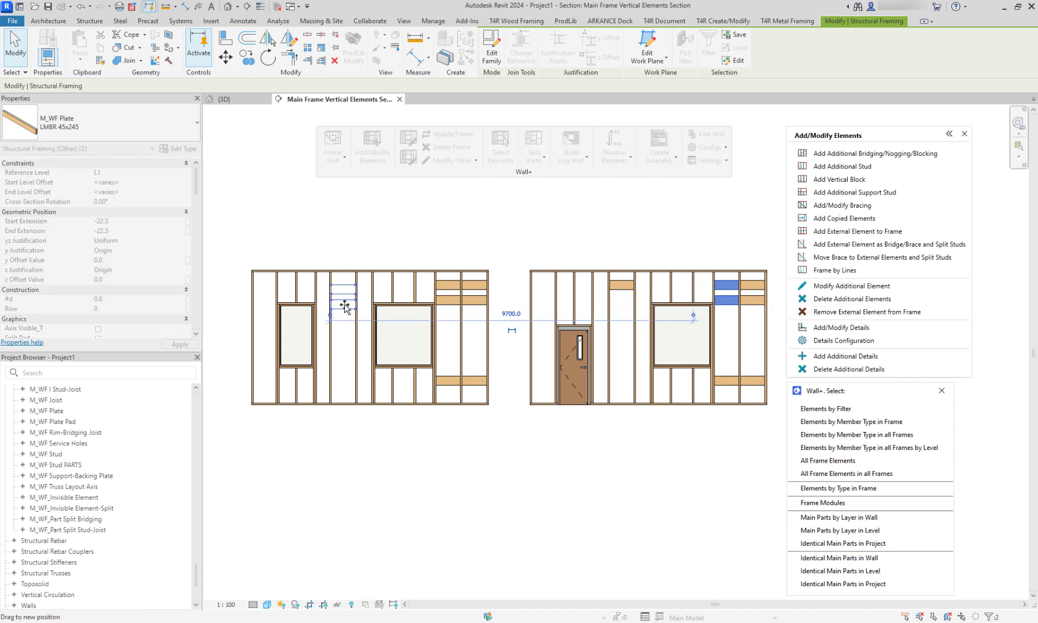
pyautogui.click(387, 250)
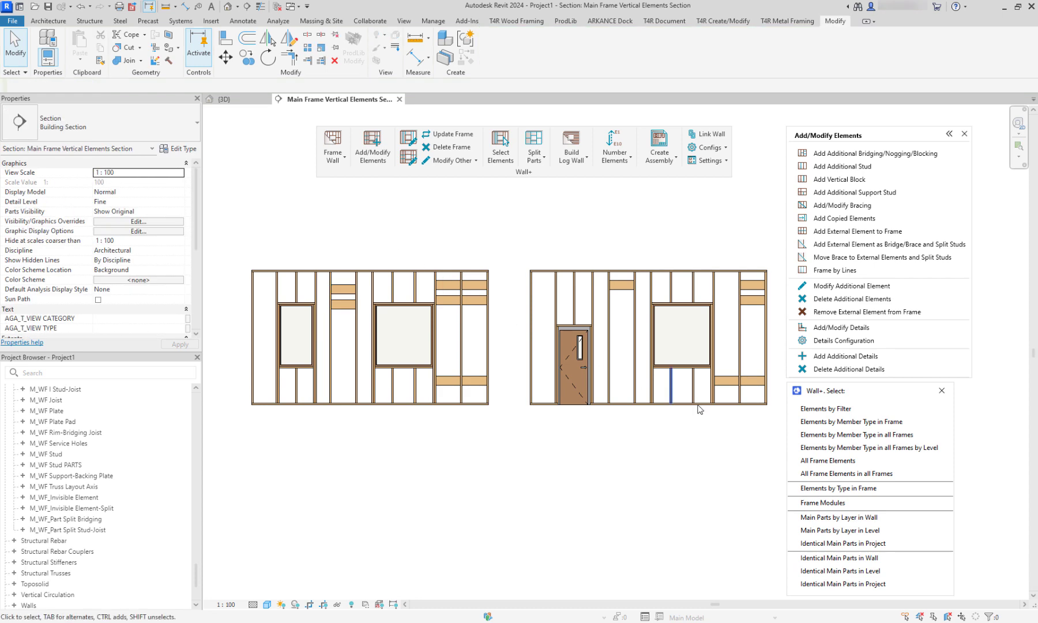
pyautogui.click(342, 304)
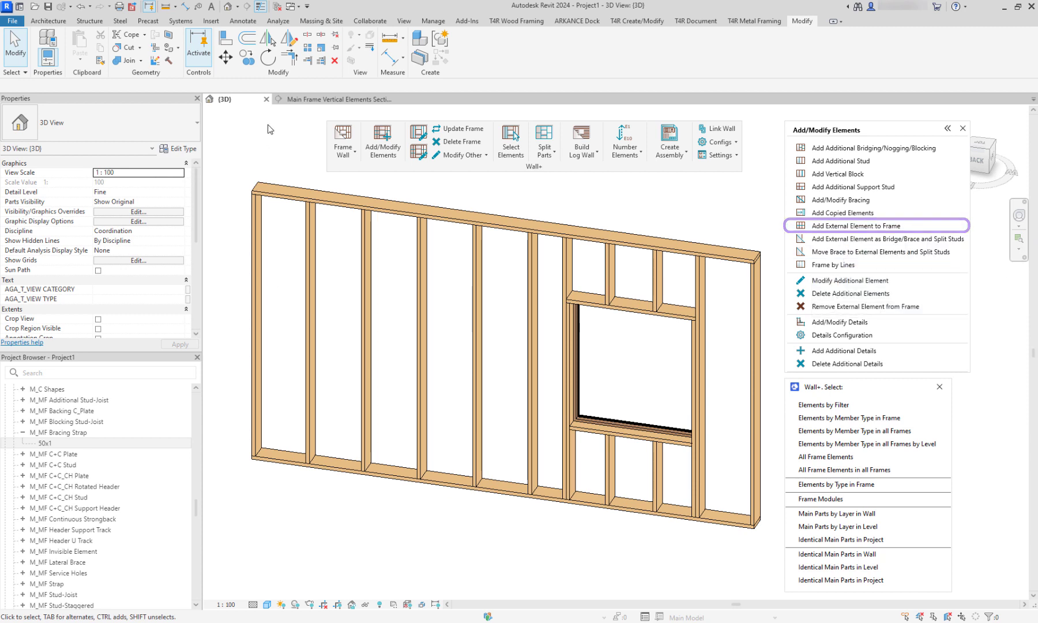
# In the section view, place a 50x1 M_MF Bracing Strap about 5200 mm long diagonally from the frame's lower corner to the top plate beside the window.
pyautogui.click(326, 99)
pyautogui.moveTo(44, 445); pyautogui.dragTo(276, 434)
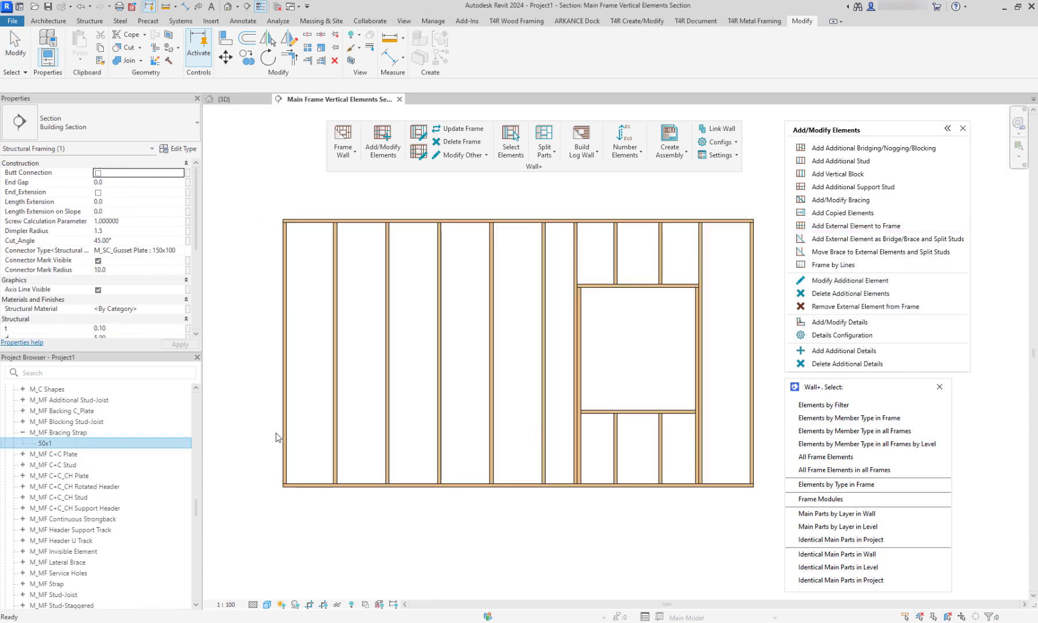
pyautogui.click(284, 484)
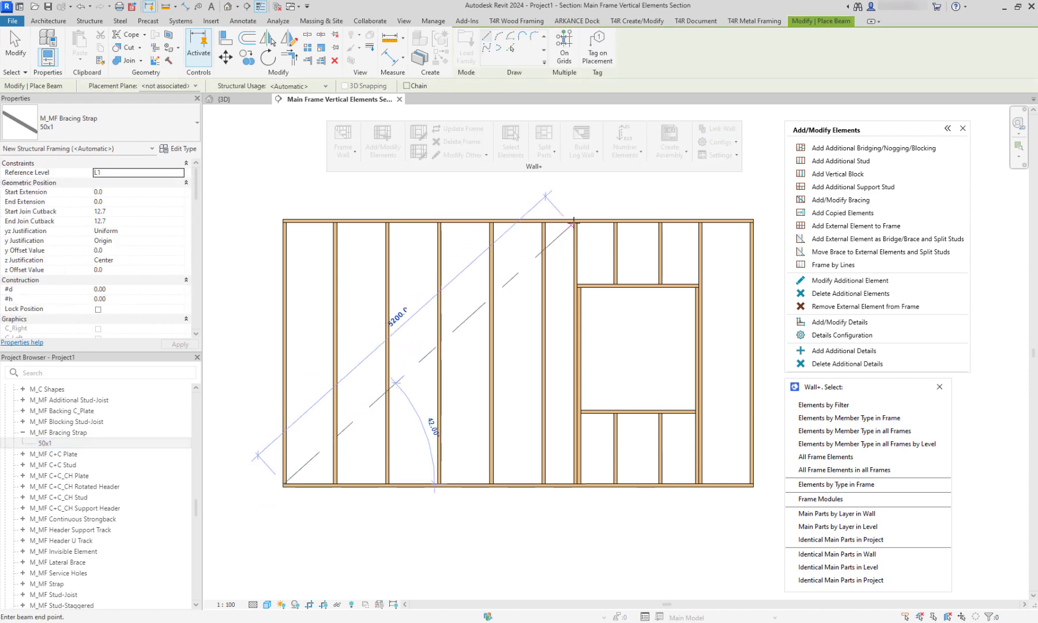
pyautogui.click(576, 219)
pyautogui.press('Escape')
# In the 3D view, add the diagonal bracing strap to the wall frame with Add External Element to Frame.
pyautogui.click(224, 99)
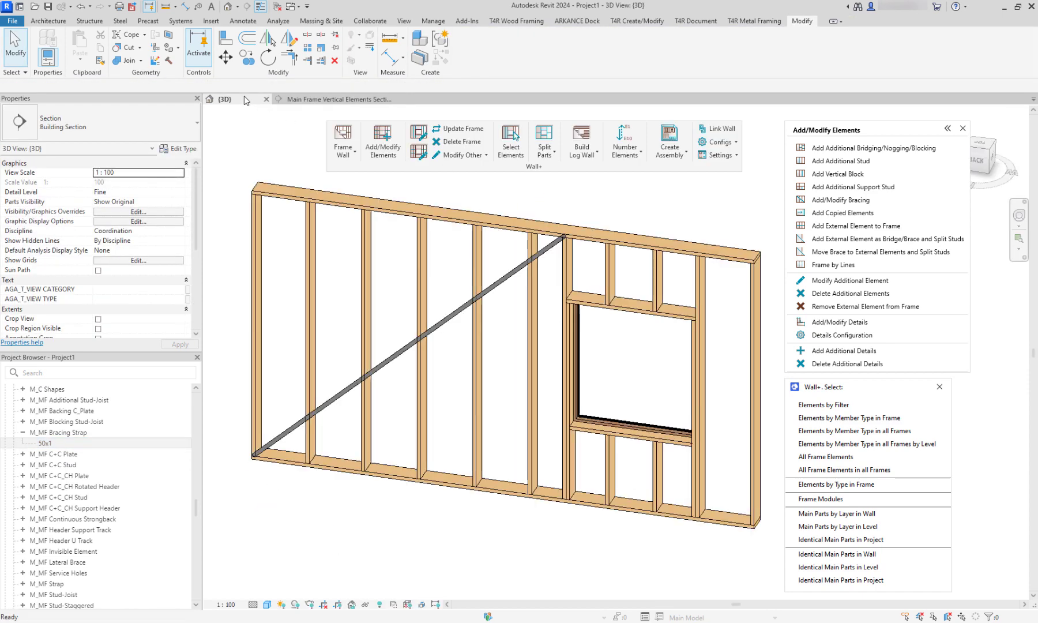
pyautogui.click(854, 226)
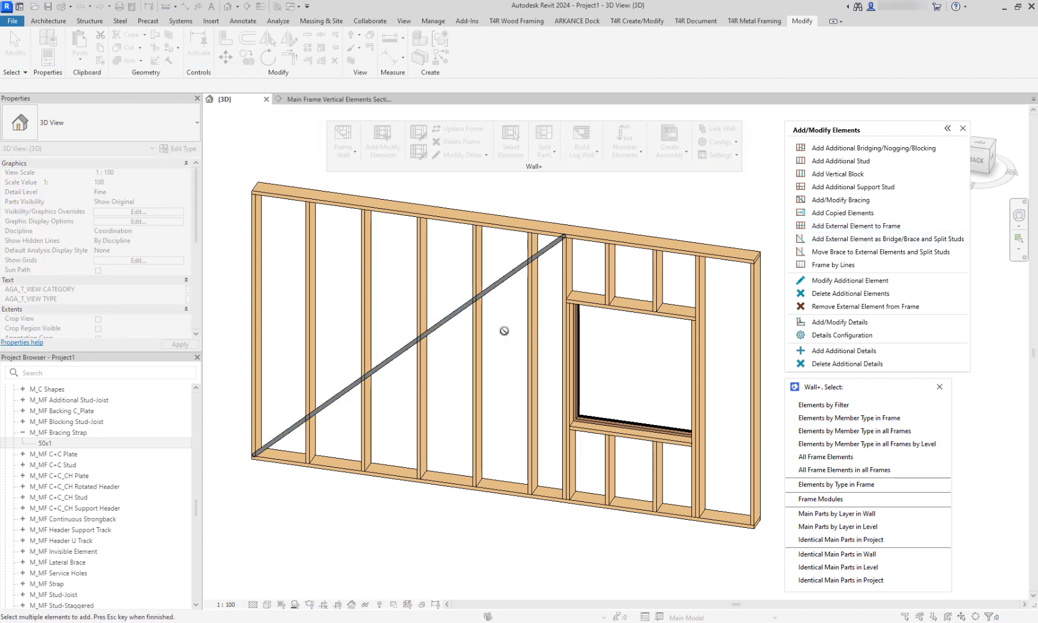
pyautogui.press('Escape')
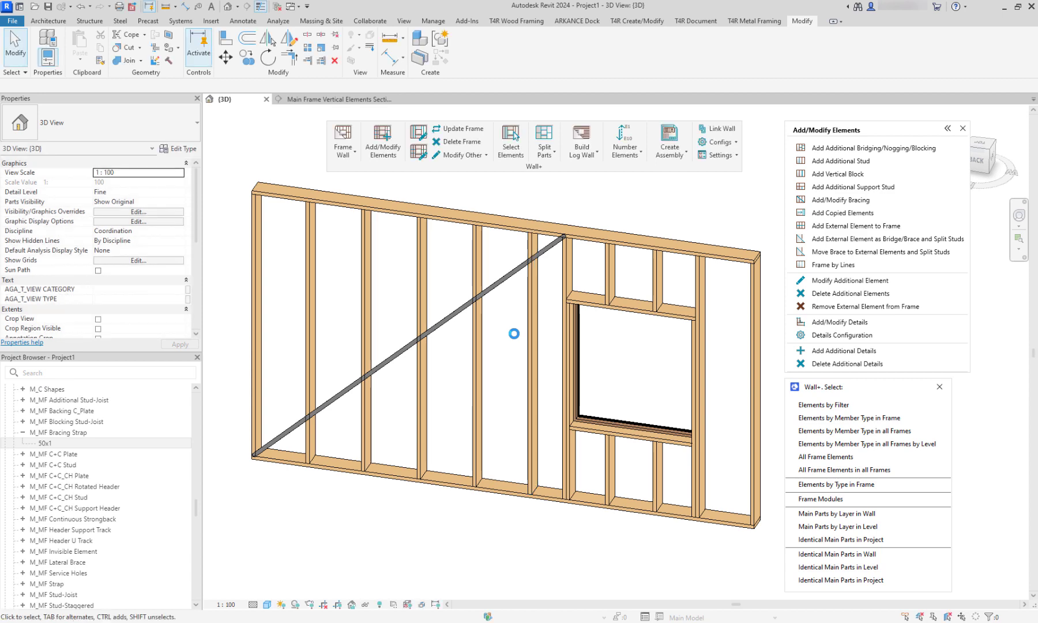
# Select all frame elements of the wall to check that the added bracing strap is included.
pyautogui.click(868, 457)
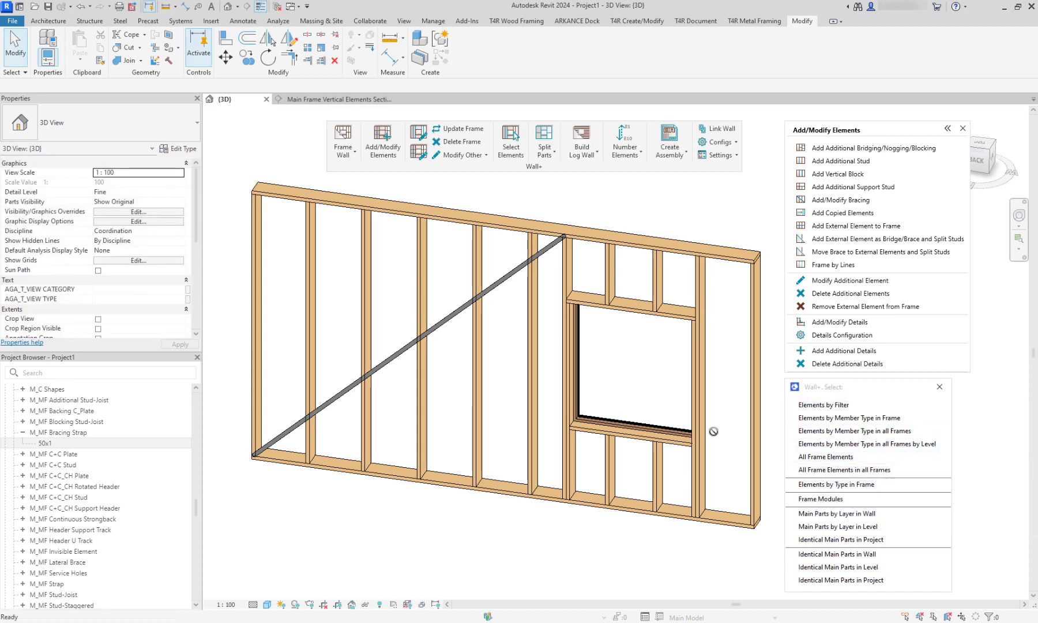
pyautogui.click(535, 407)
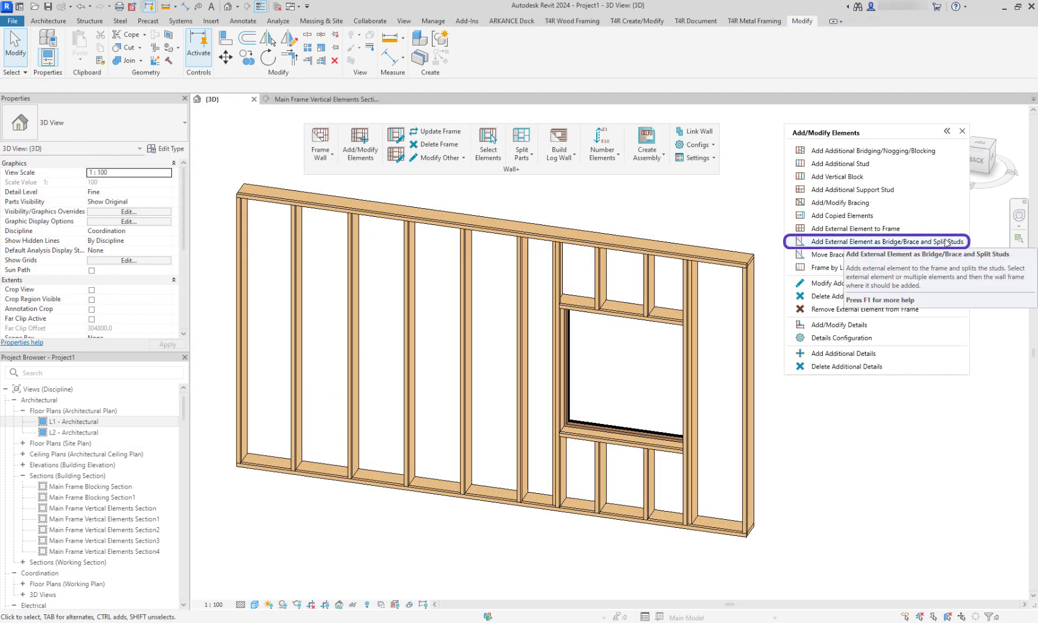
# Place an M_WF Plate LMBR 45x45 diagonally from end stud to window stud and add it with Add External Element as Bridge/Brace and Split Studs.
pyautogui.click(941, 242)
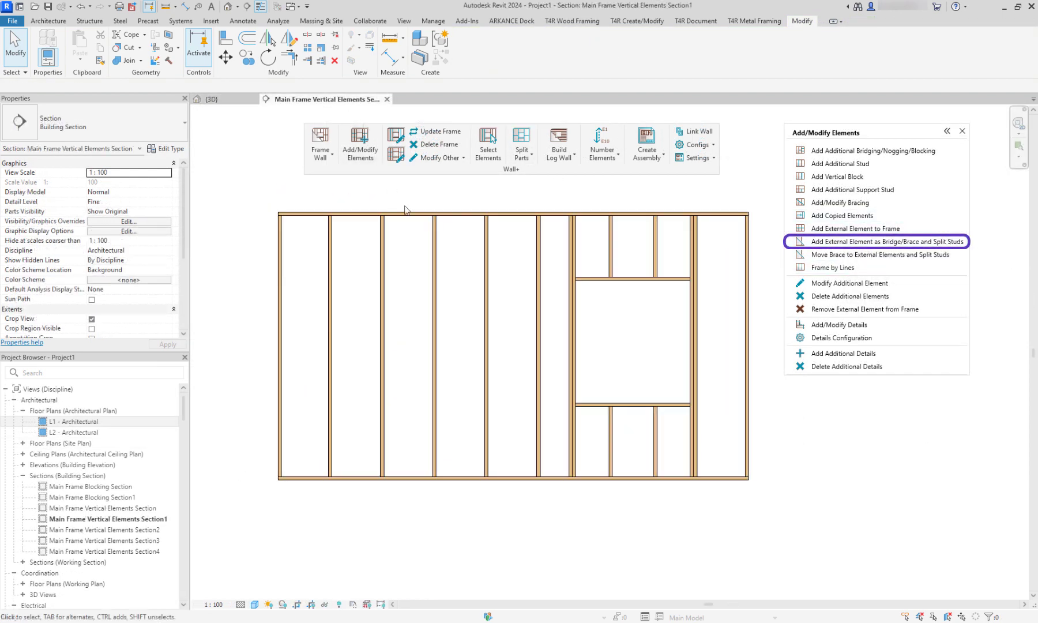
pyautogui.click(281, 433)
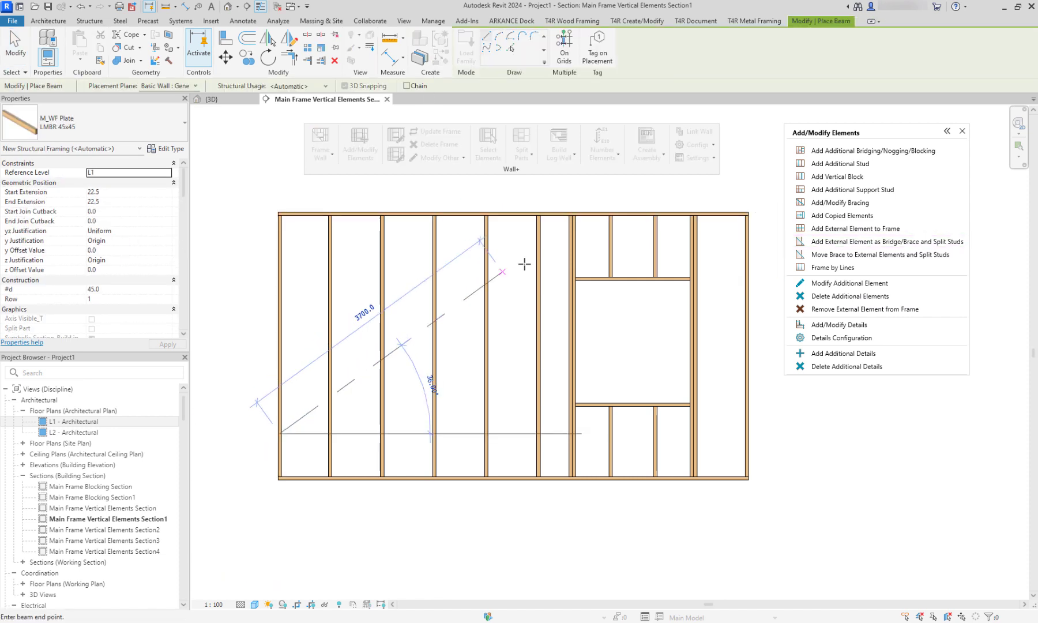
pyautogui.click(577, 245)
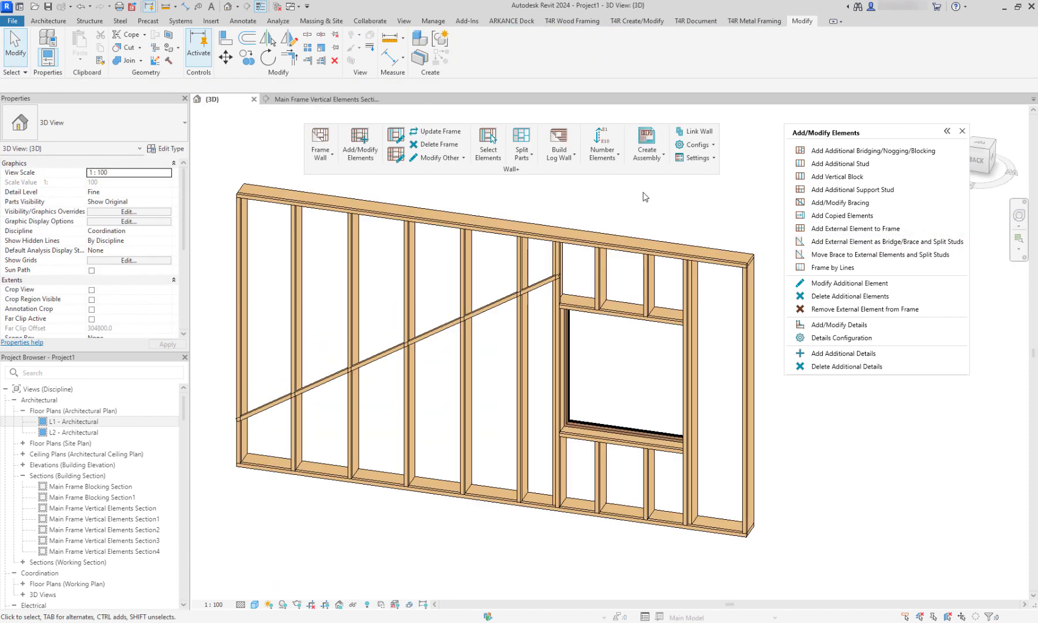
pyautogui.click(842, 245)
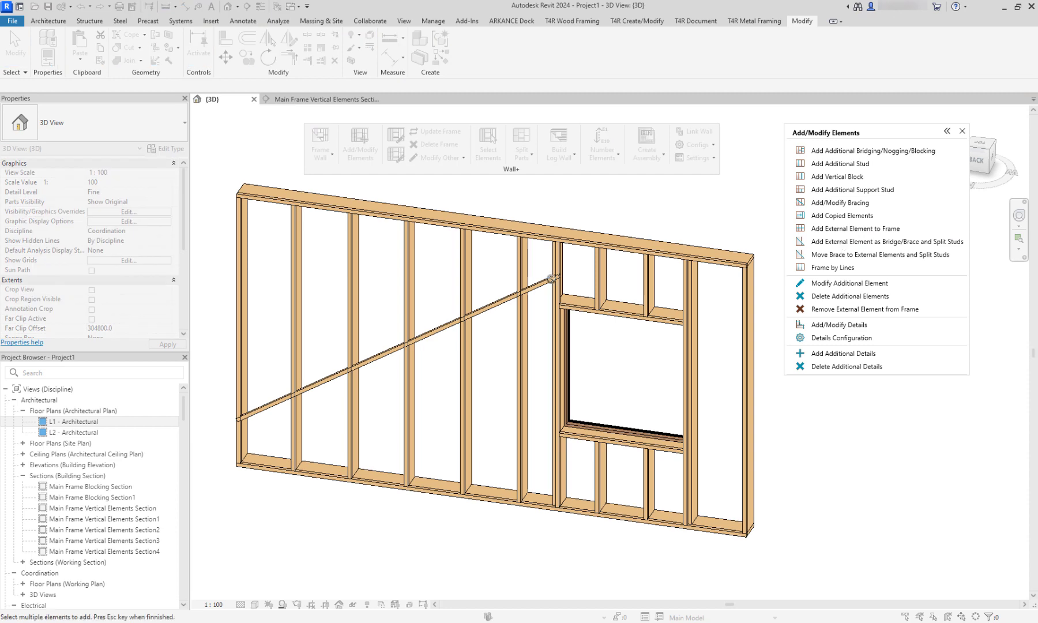
pyautogui.click(464, 294)
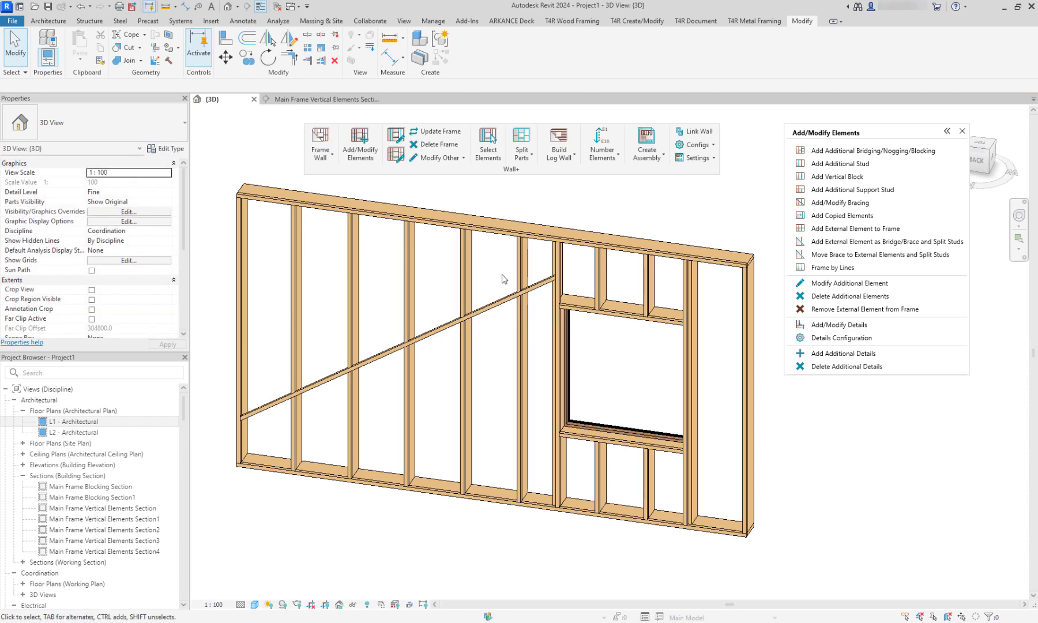
# Inspect the stud pieces above and below the diagonal 45x45 brace to check how the studs are split.
pyautogui.scroll(5, 464, 314)
pyautogui.click(489, 255)
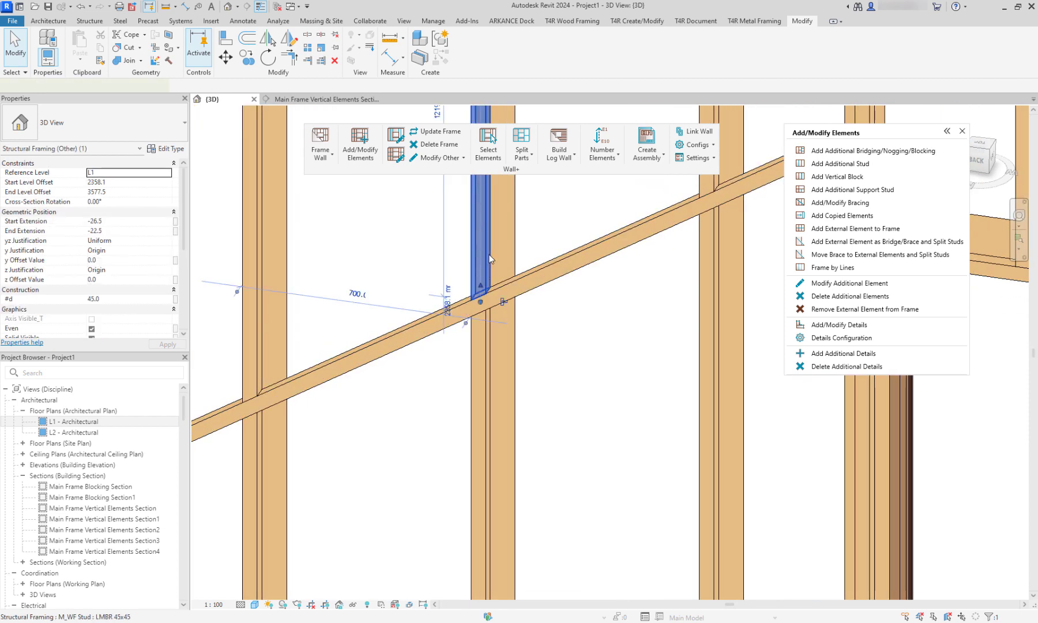
pyautogui.click(718, 252)
pyautogui.click(481, 374)
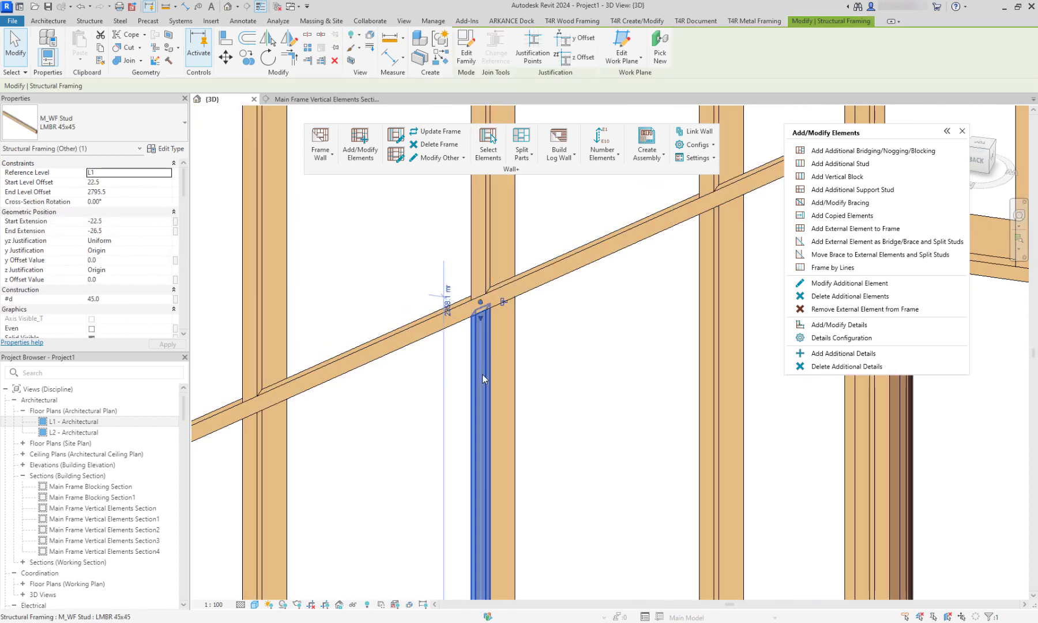
pyautogui.click(252, 451)
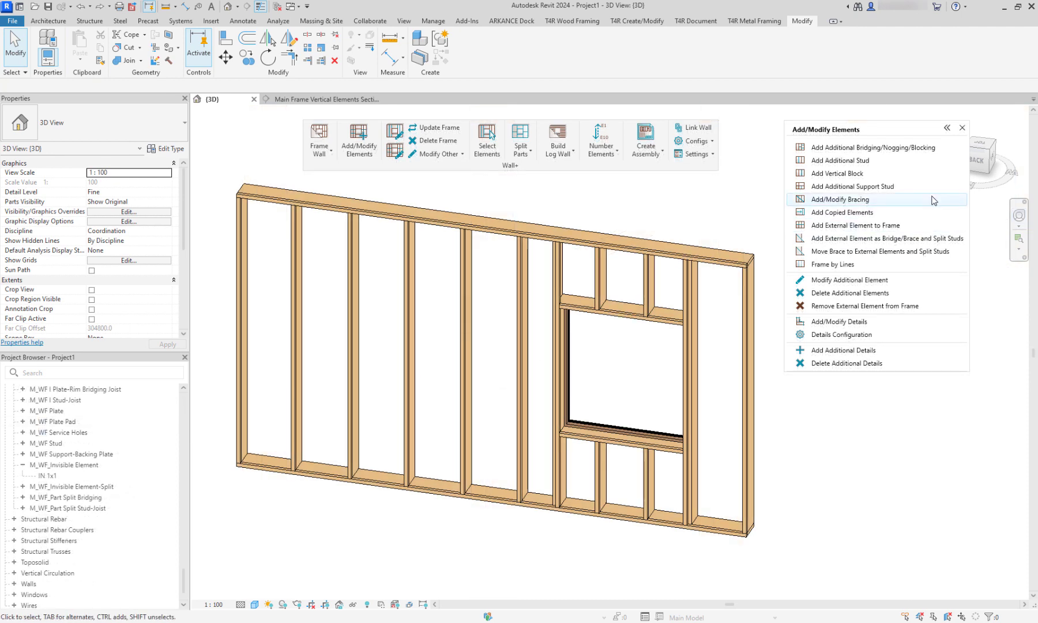
# Add a diagonal internal-side brace between the bottom and top plates beside the window, and move it to external elements with split studs.
pyautogui.click(839, 199)
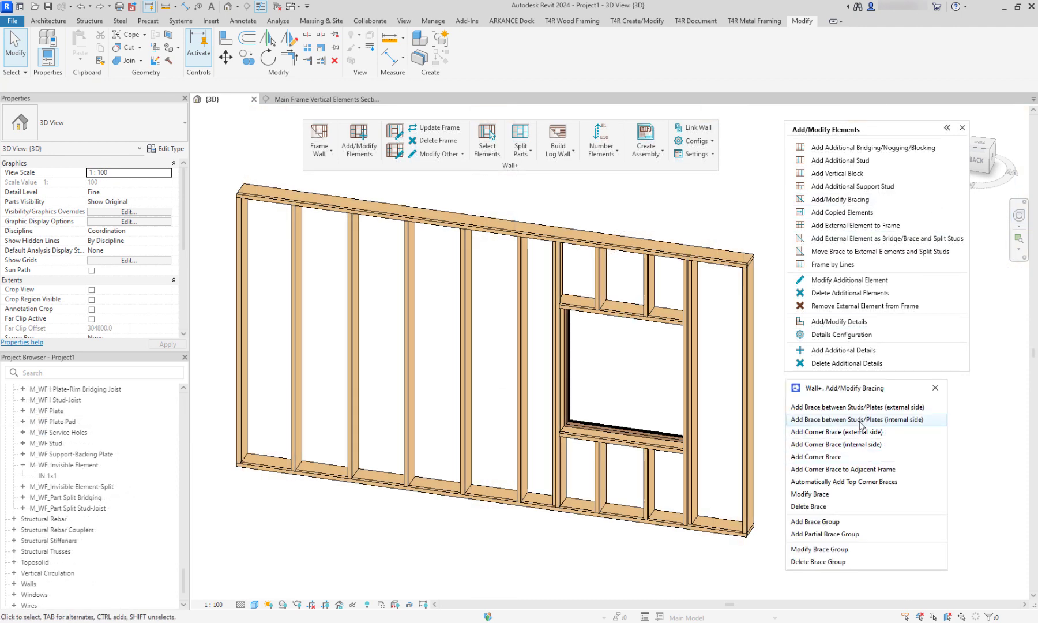
pyautogui.click(862, 420)
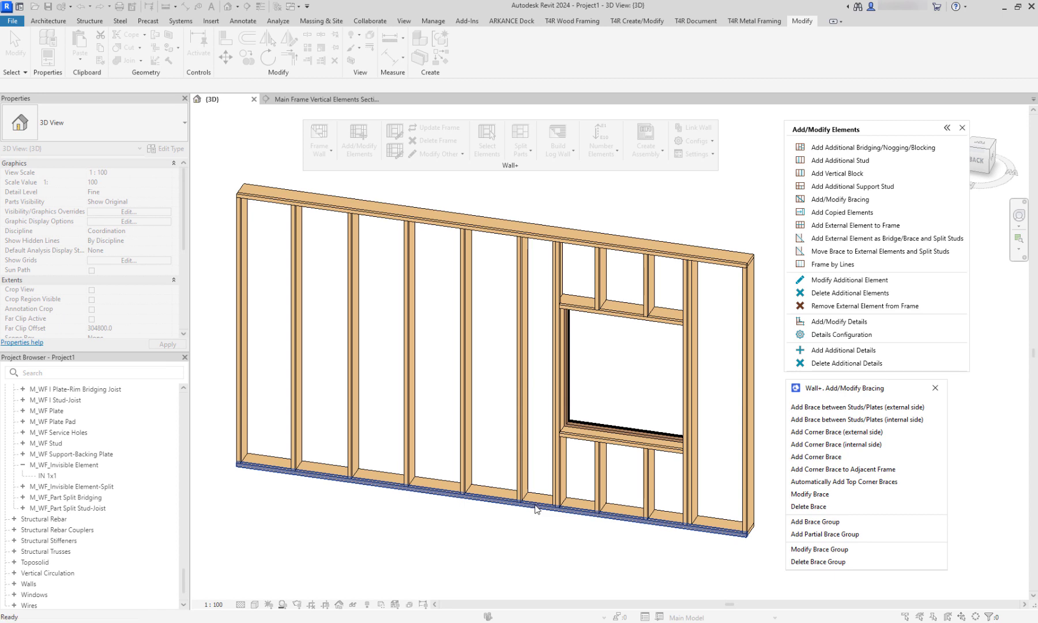
pyautogui.click(537, 507)
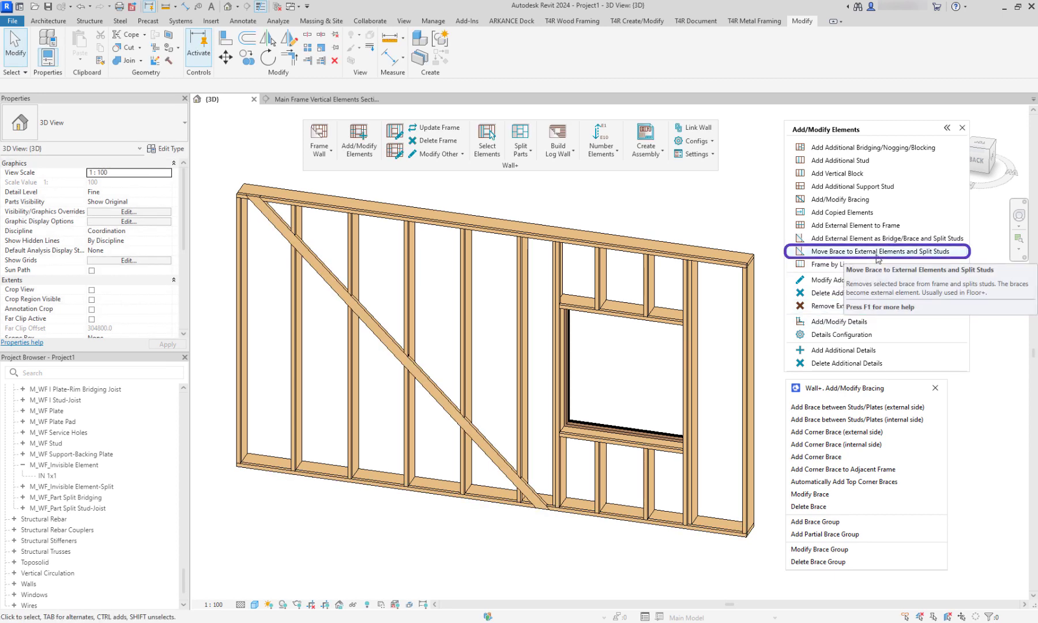
pyautogui.click(876, 253)
pyautogui.click(375, 333)
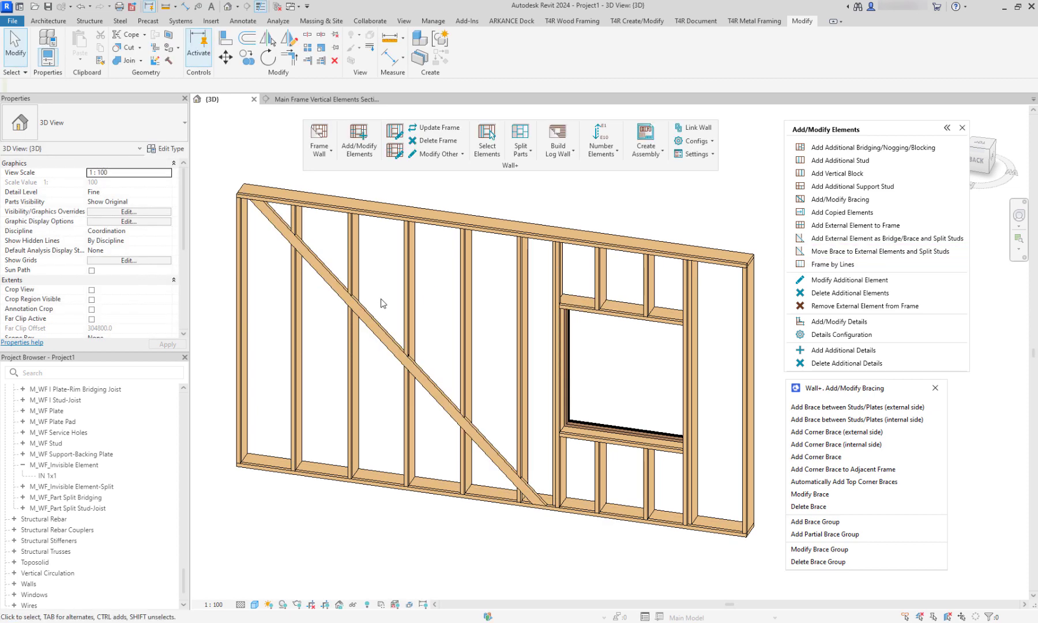
# Inspect the internal-side brace and the stud pieces above and below it to check the split.
pyautogui.scroll(5, 386, 313)
pyautogui.click(444, 348)
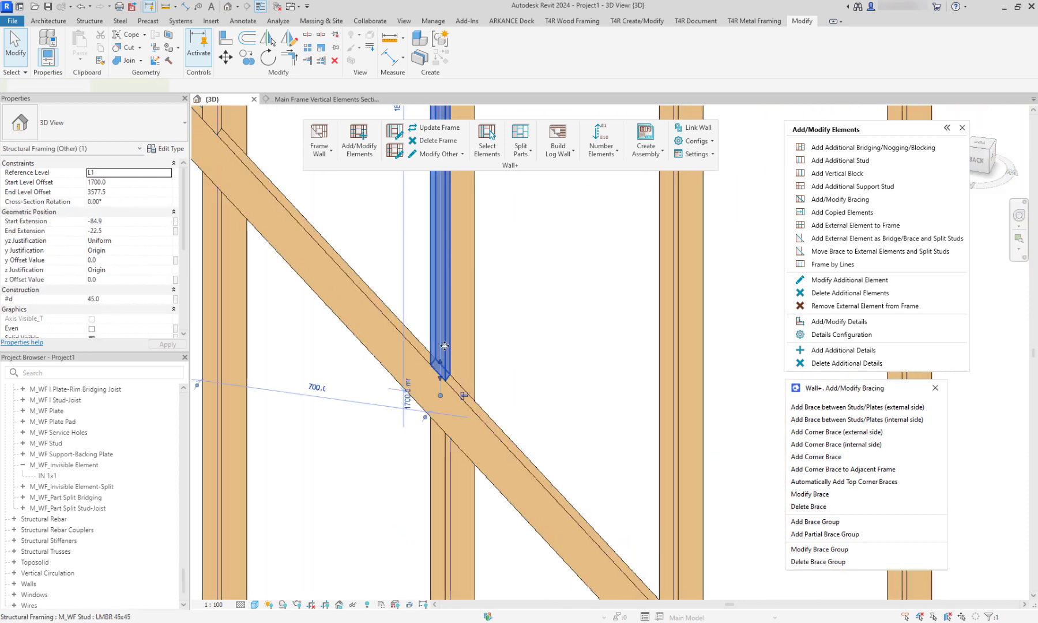
pyautogui.click(498, 455)
pyautogui.click(447, 490)
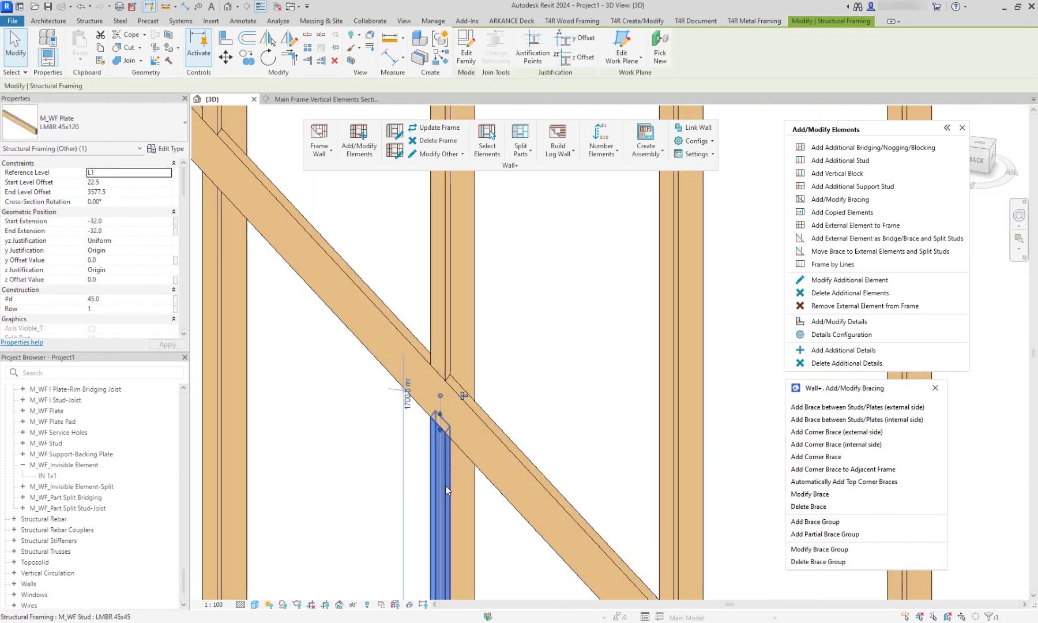
pyautogui.click(353, 425)
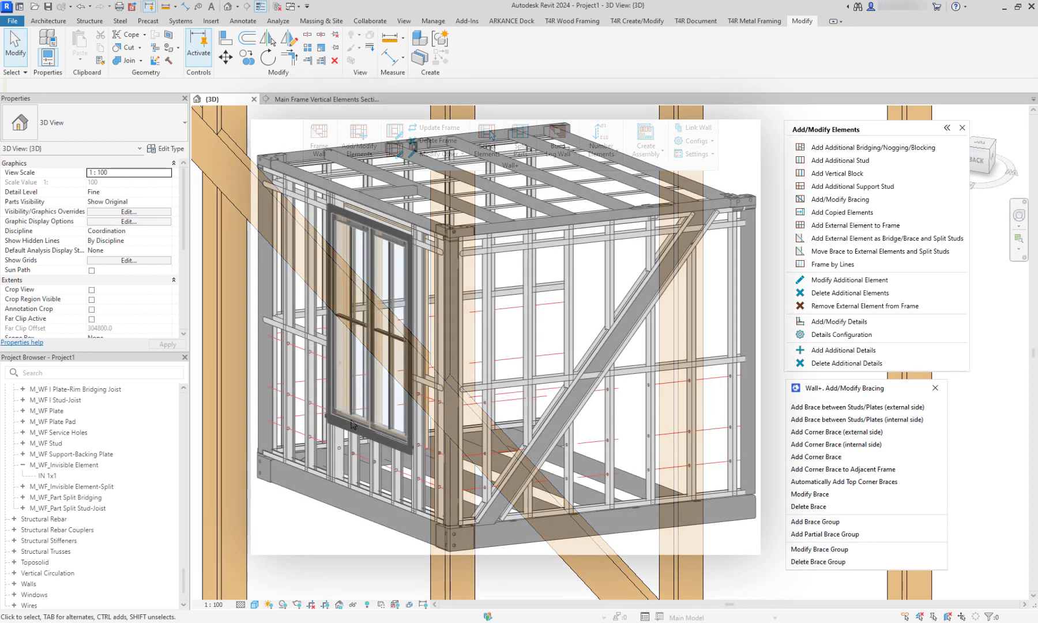